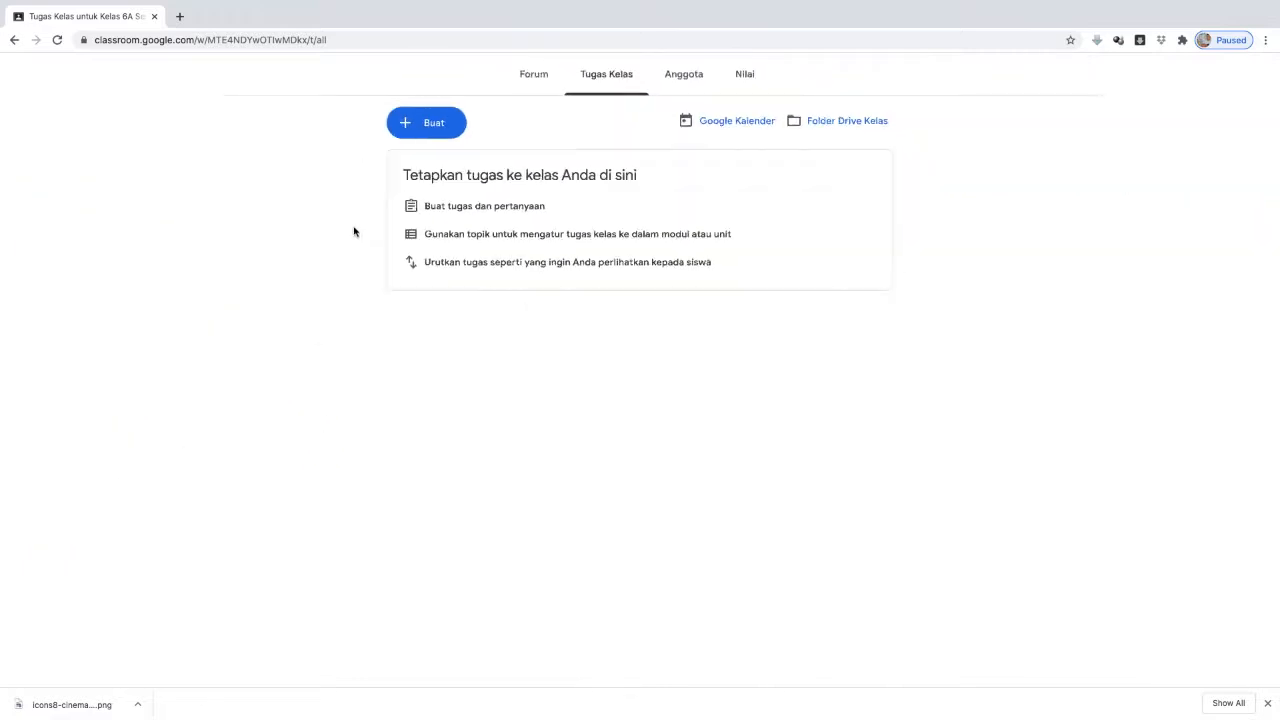
Step: Add a classwork topic named "Perkembang Biakan Mahluk Hidup" to the class
left_click(416, 118)
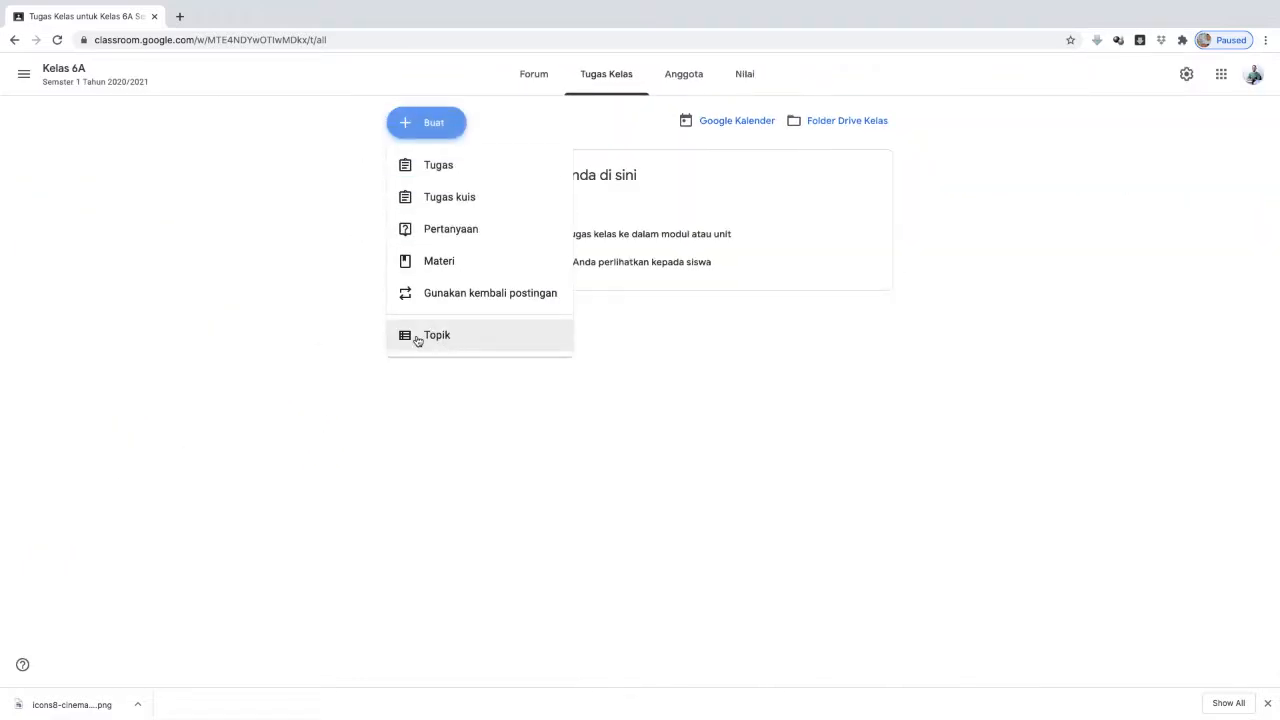
scroll(440, 334, "up", 5)
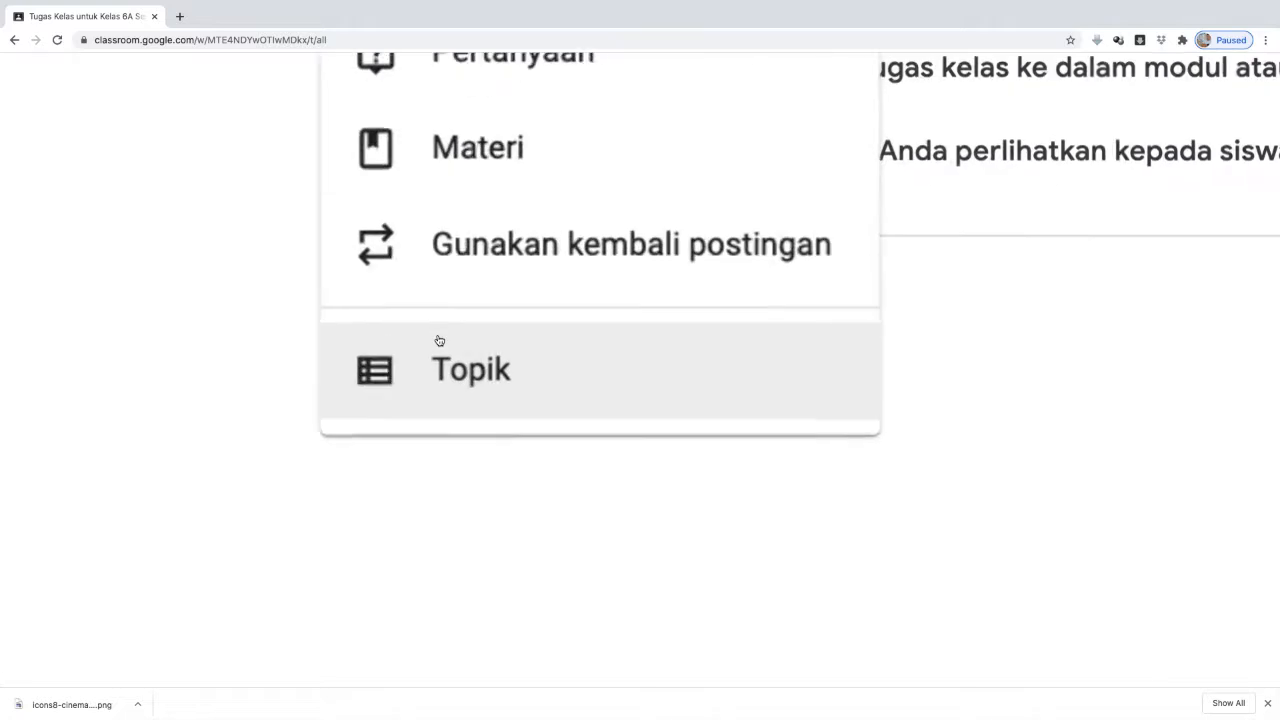
left_click(505, 369)
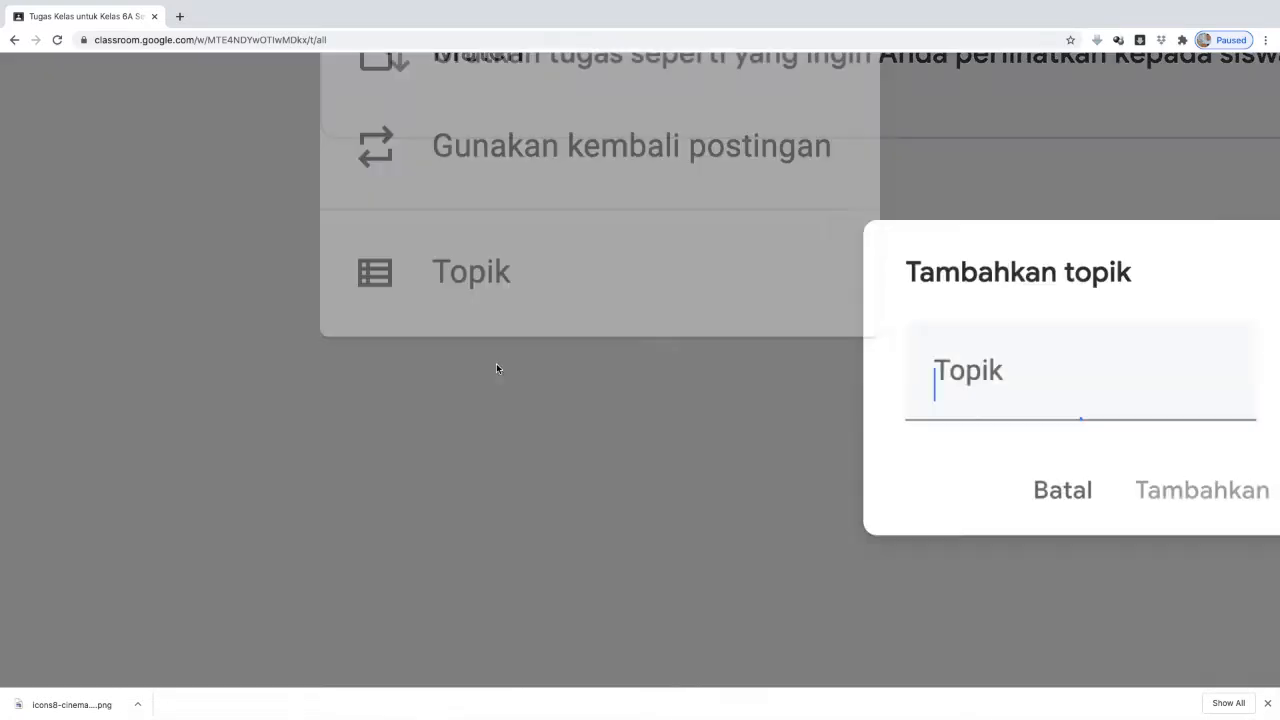
scroll(1011, 303, "down", 3)
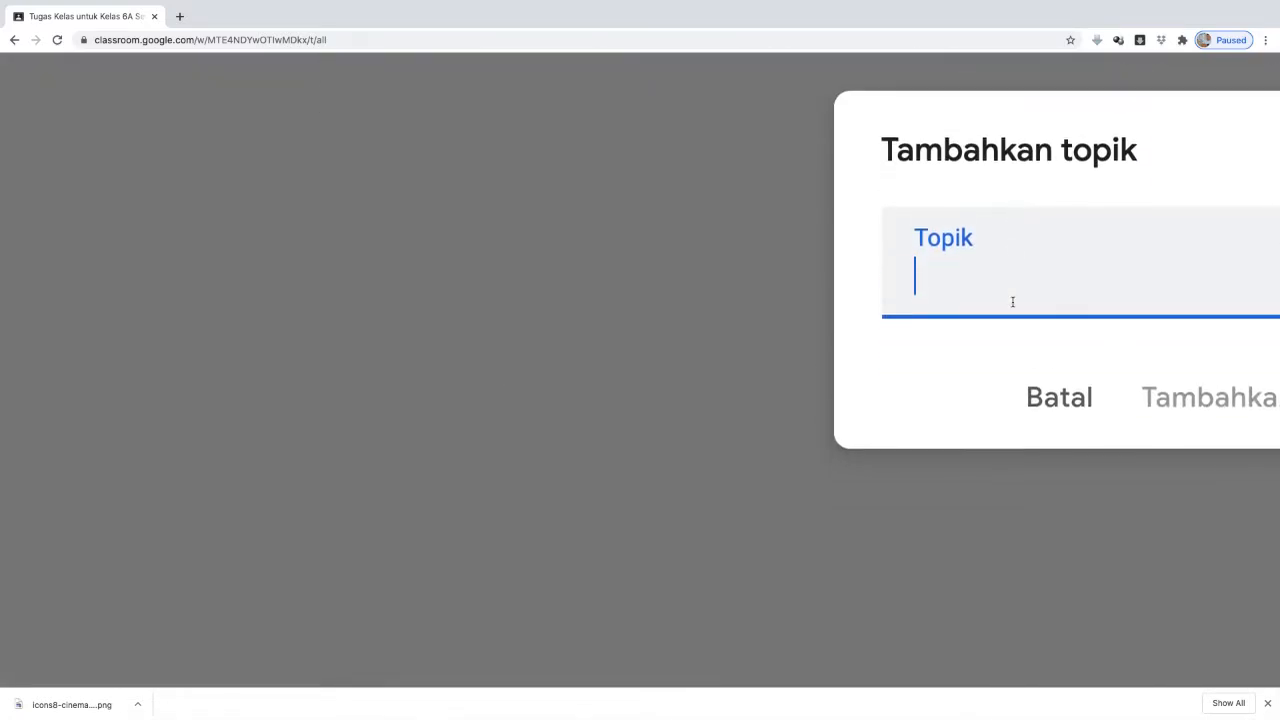
scroll(1015, 308, "right", 3)
scroll(1017, 309, "up", 3)
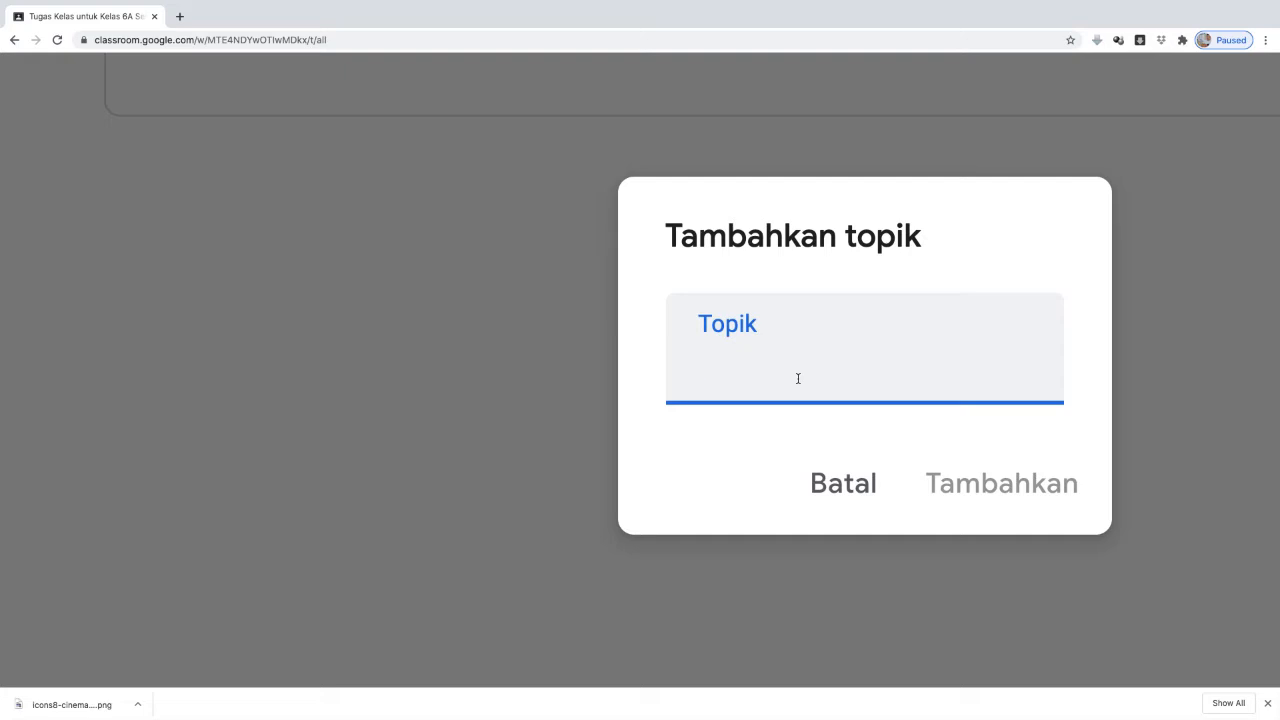
type("Perke")
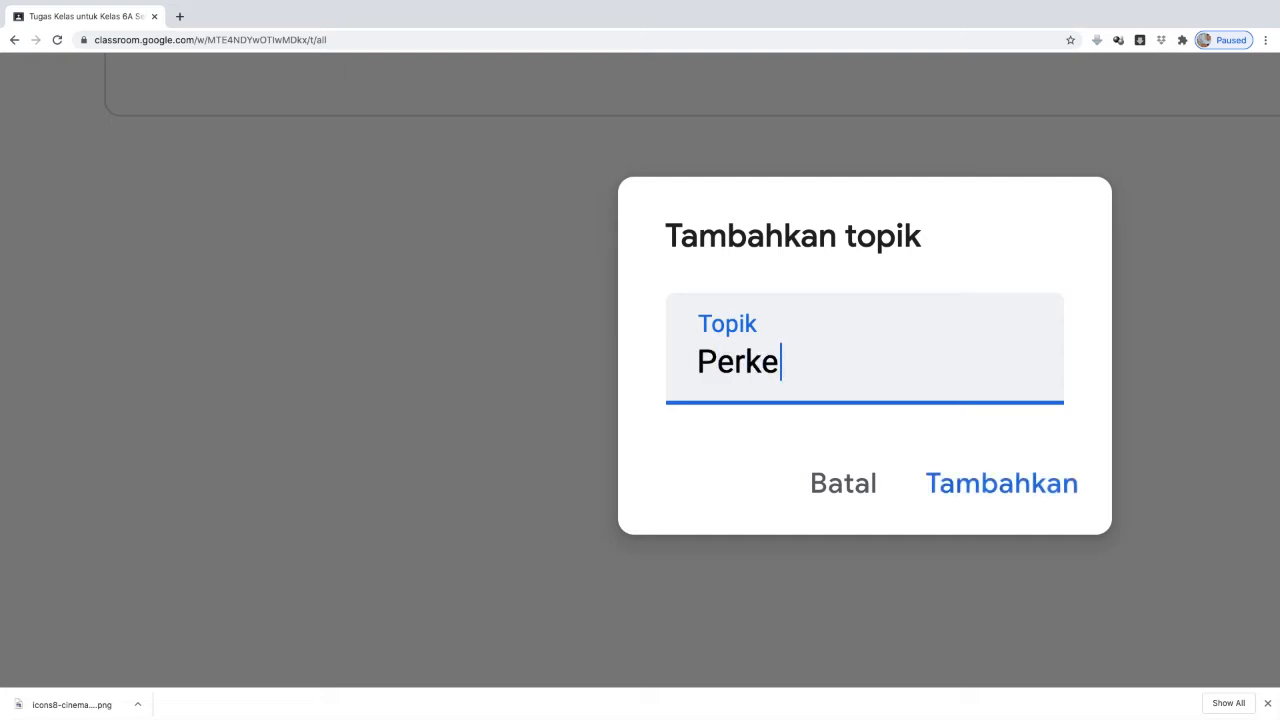
type("mbang Bi")
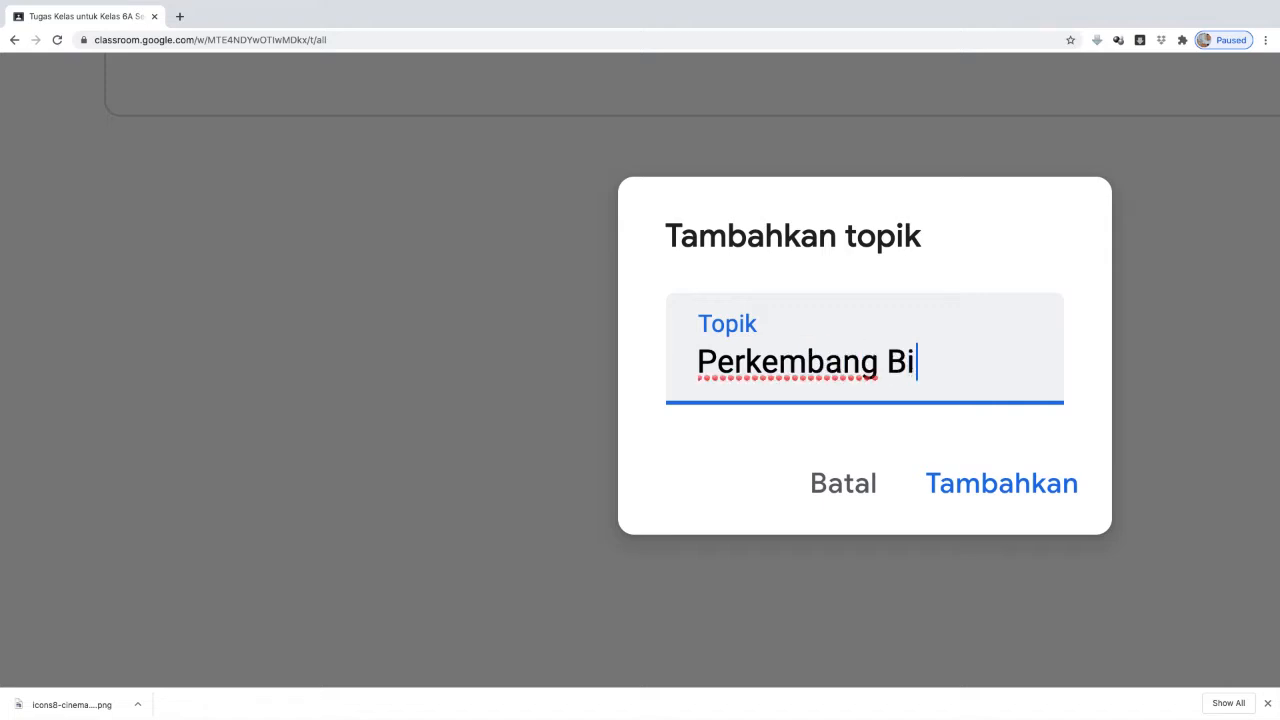
type("akan Mahluh")
key("BackSpace")
type("k Hidup")
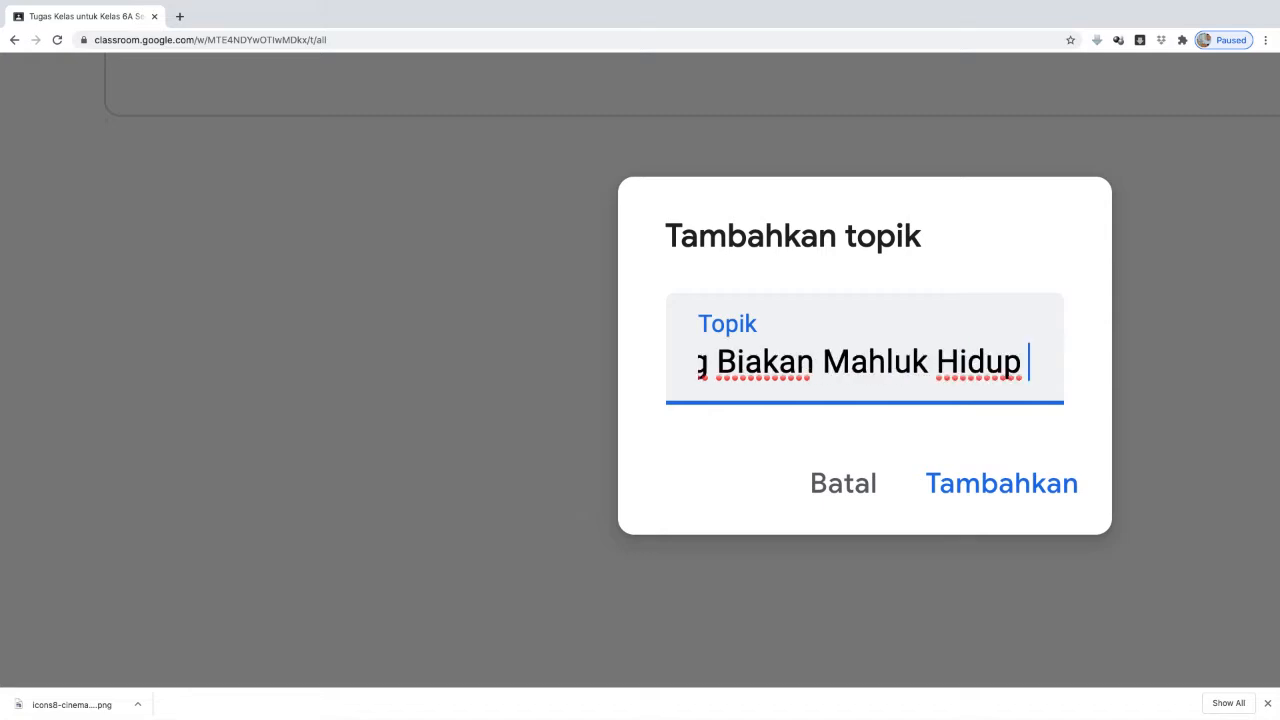
left_click(975, 481)
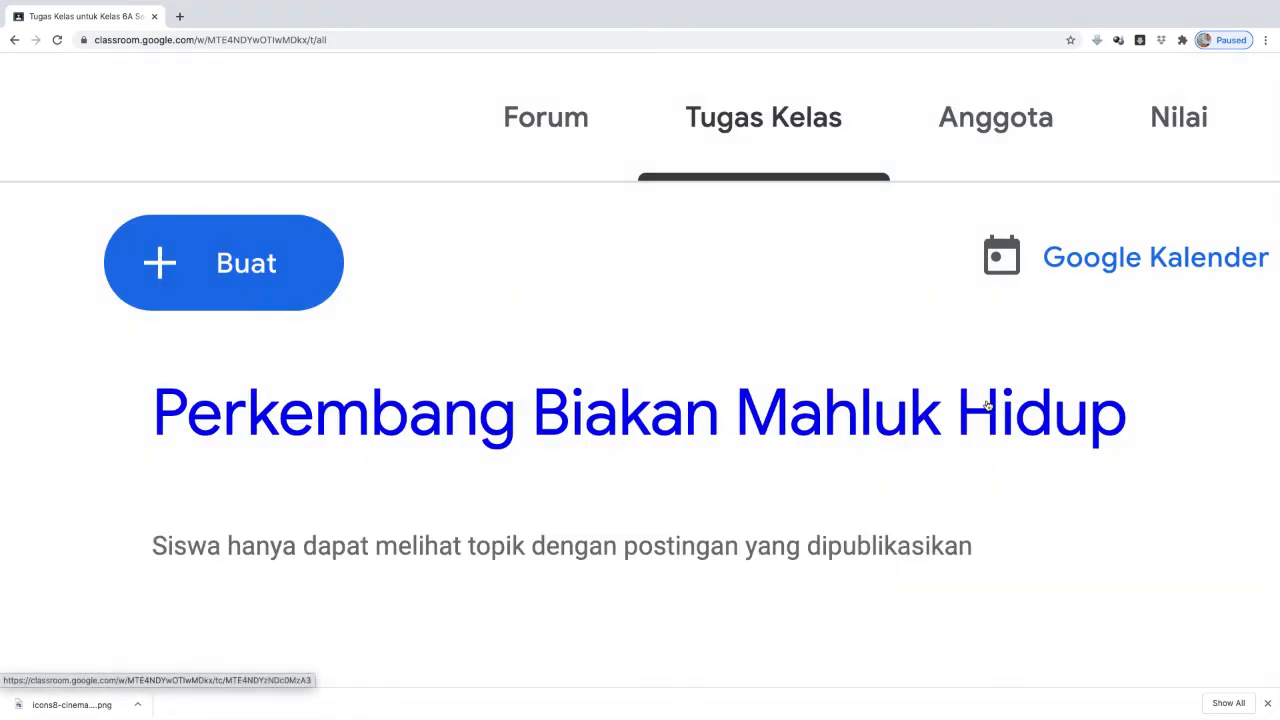
Step: Add a second classwork topic named "Reproduksi" and dismiss the reordering tip
key("super+0")
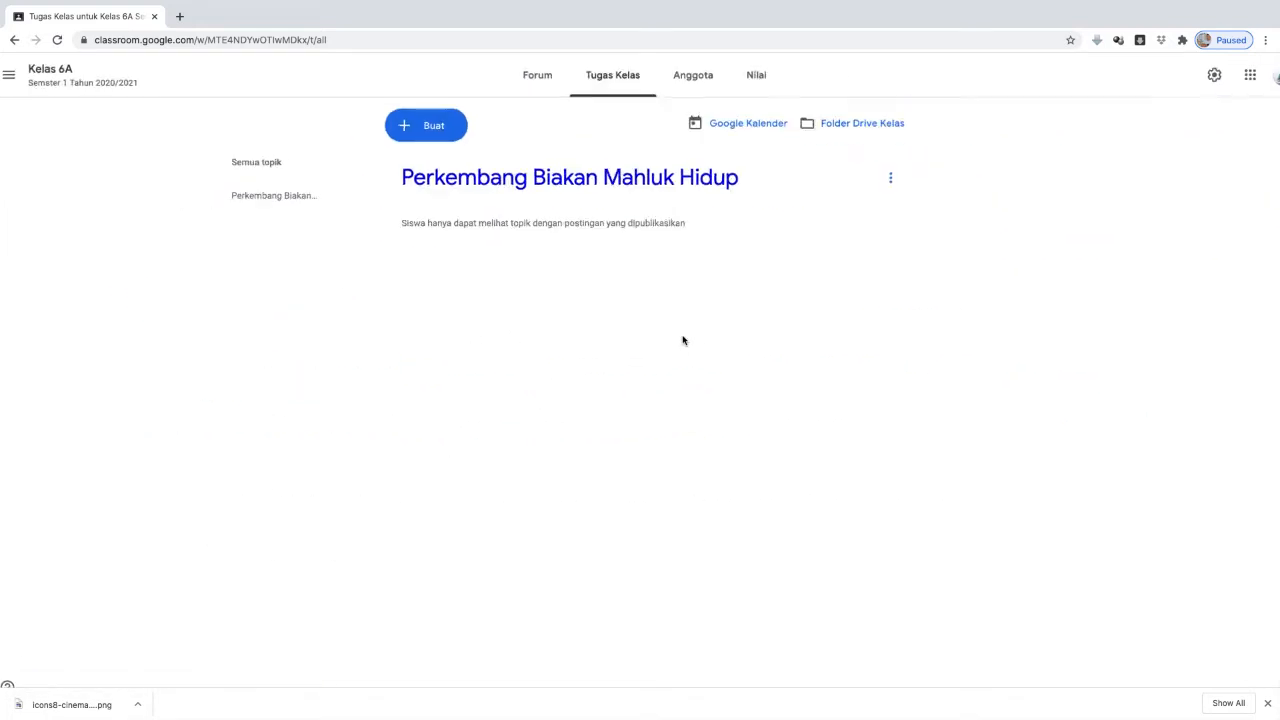
left_click(448, 123)
left_click(458, 334)
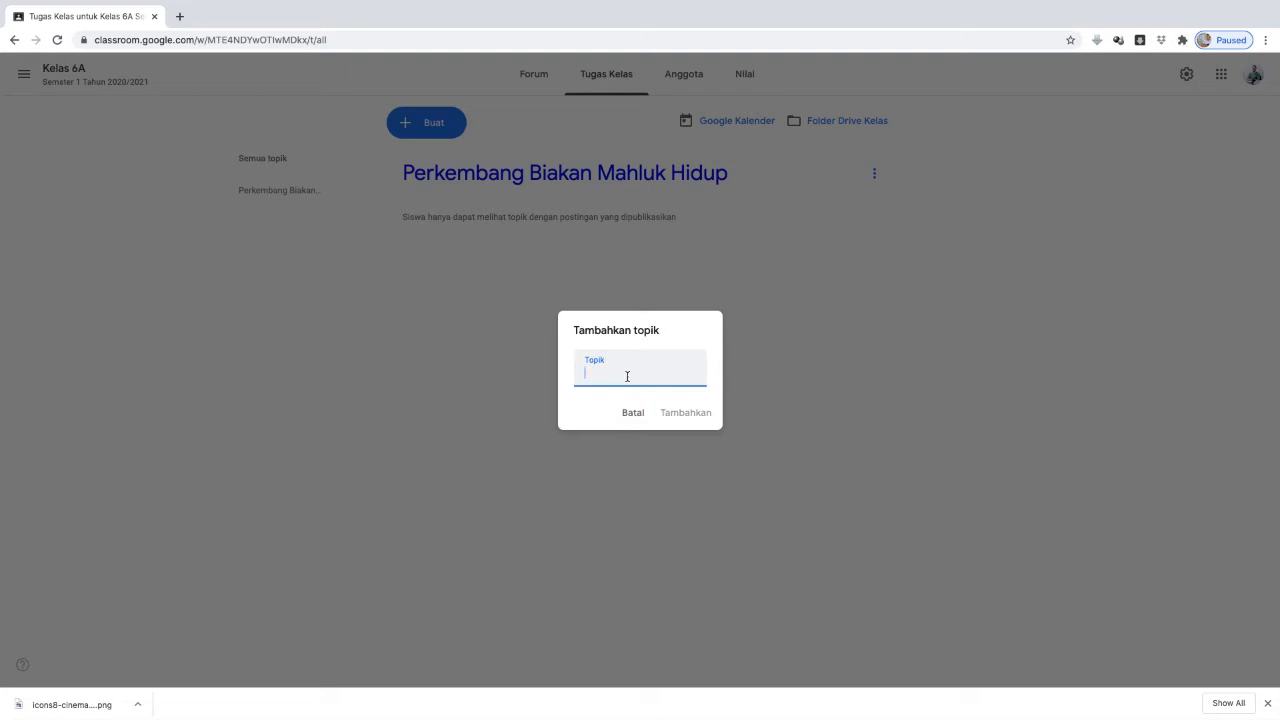
type("Reproduksi")
left_click(689, 412)
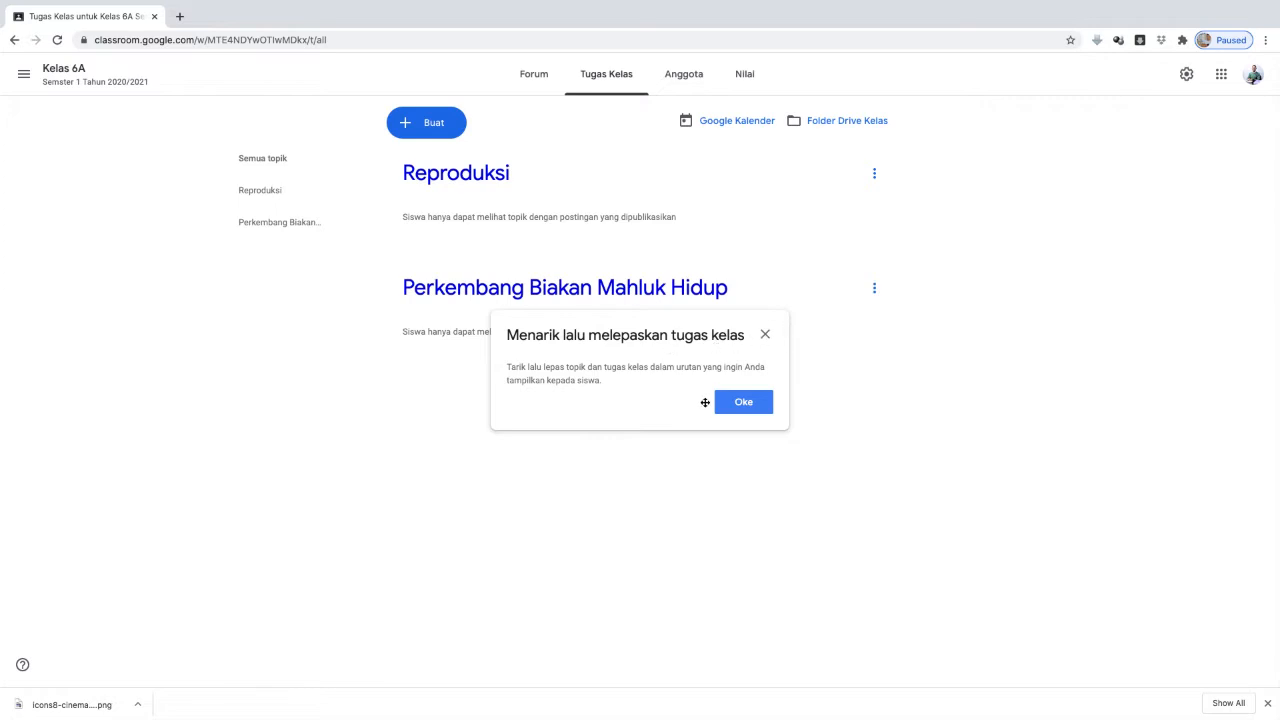
left_click(765, 335)
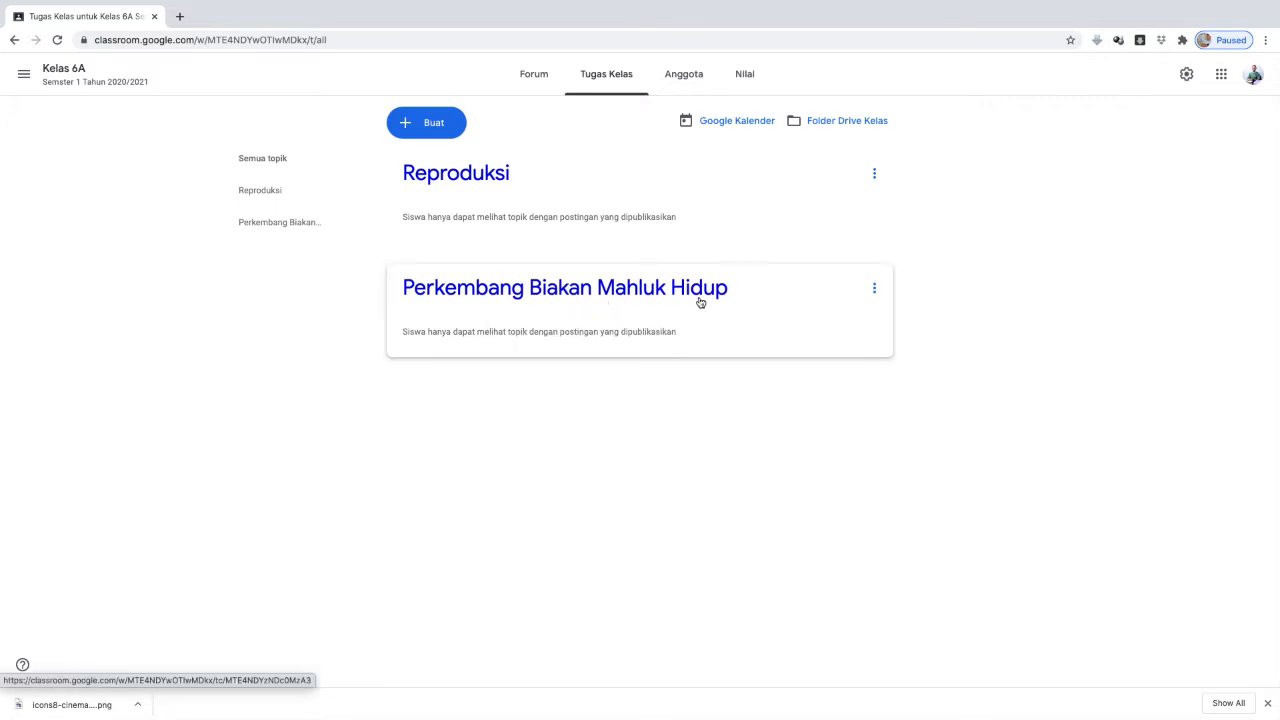
Step: Move the "Reproduksi" topic below "Perkembang Biakan Mahluk Hidup" and return it to first place
left_click_drag(774, 277, 743, 309)
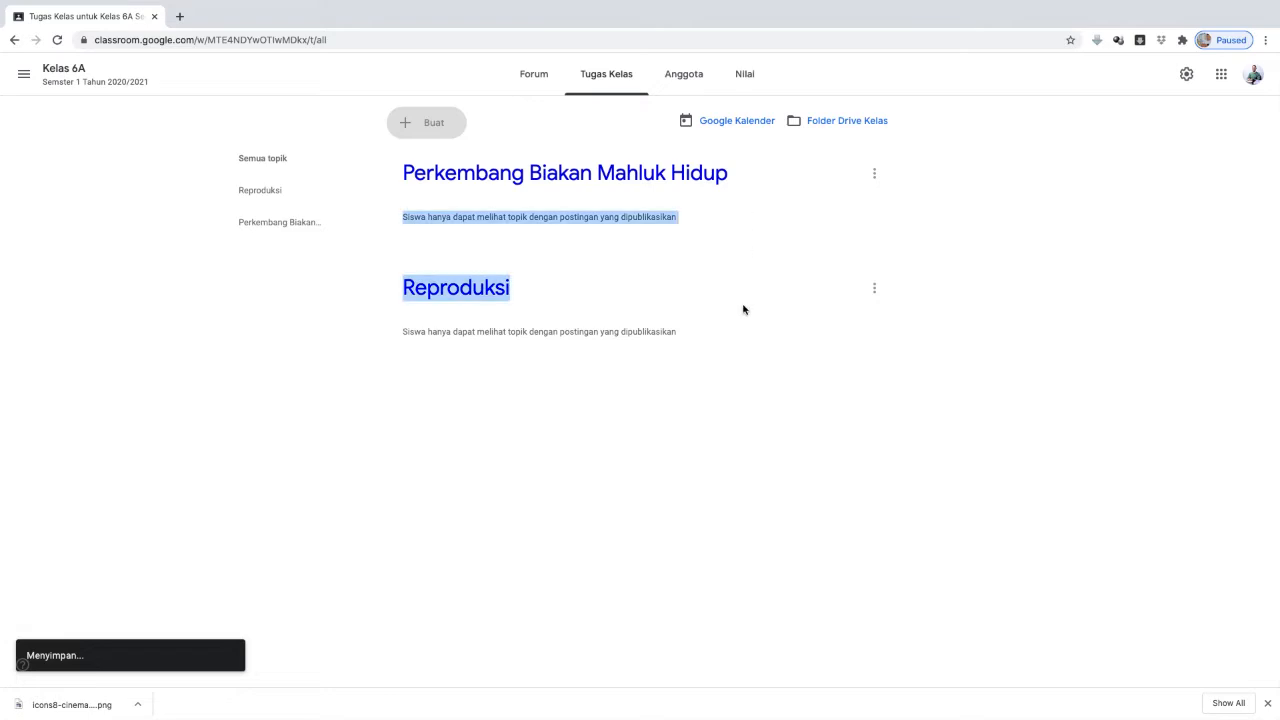
left_click(737, 199)
left_click_drag(769, 191, 677, 229)
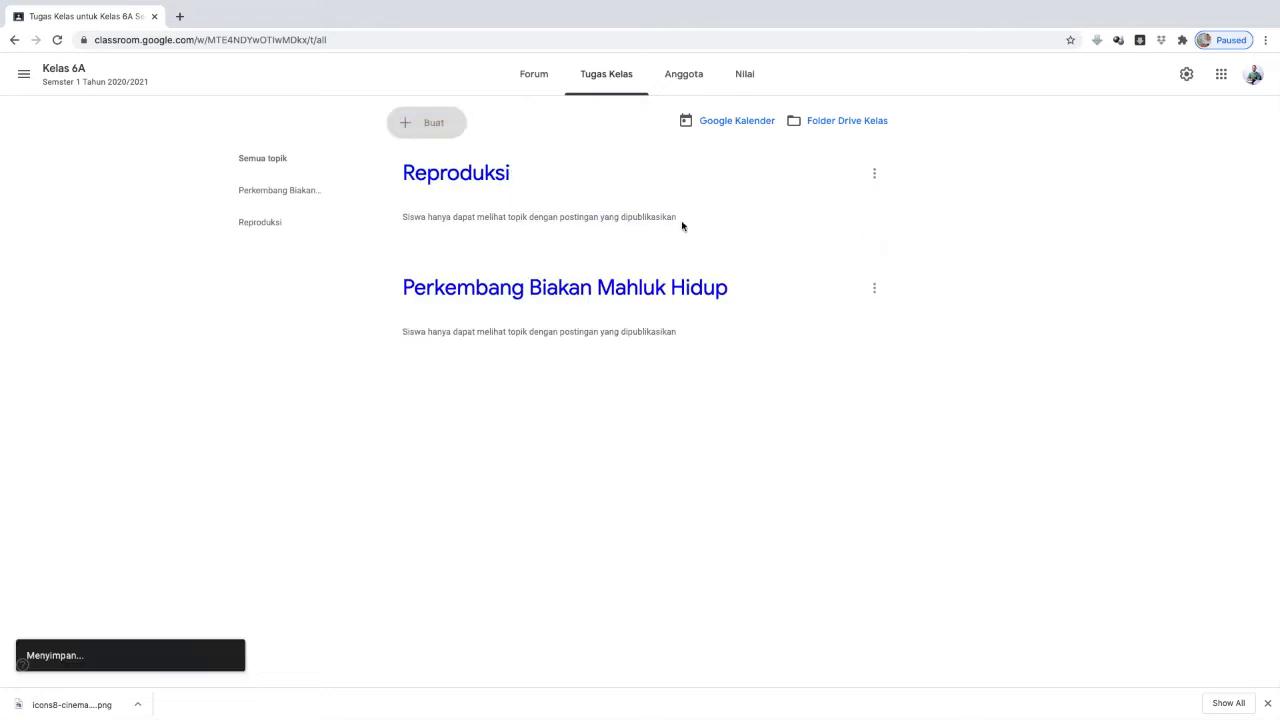
left_click(874, 176)
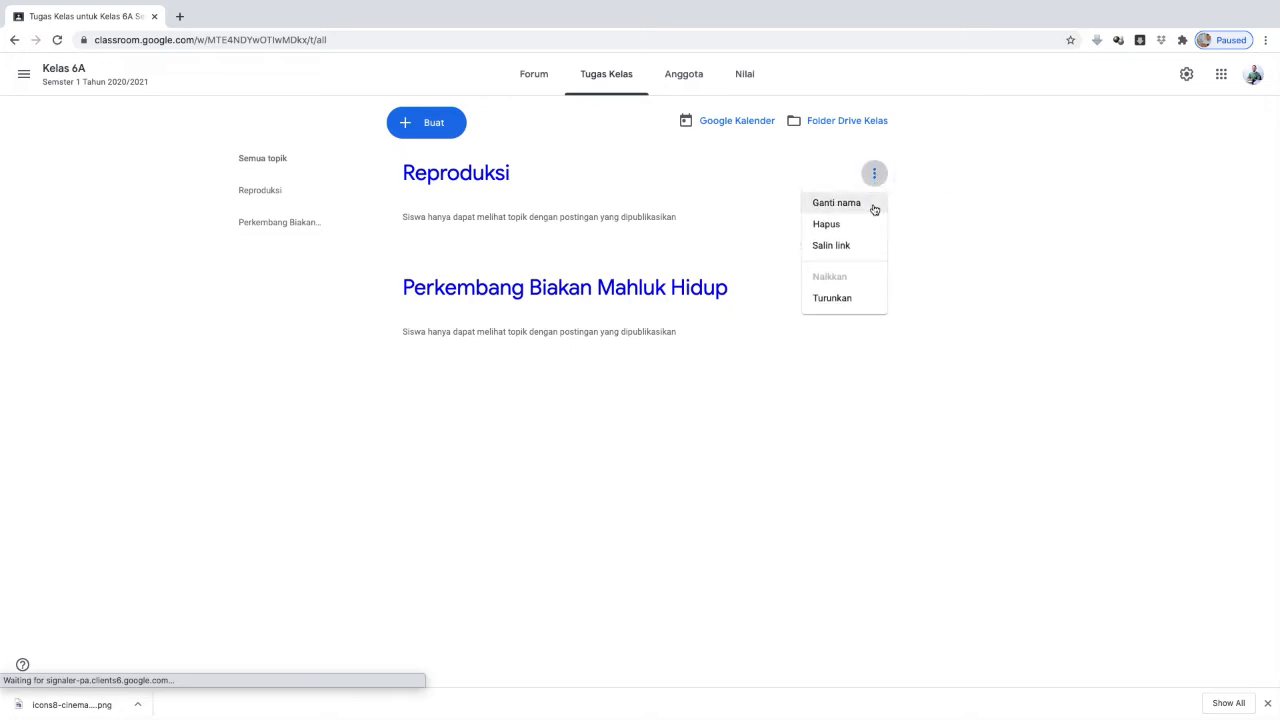
left_click(845, 226)
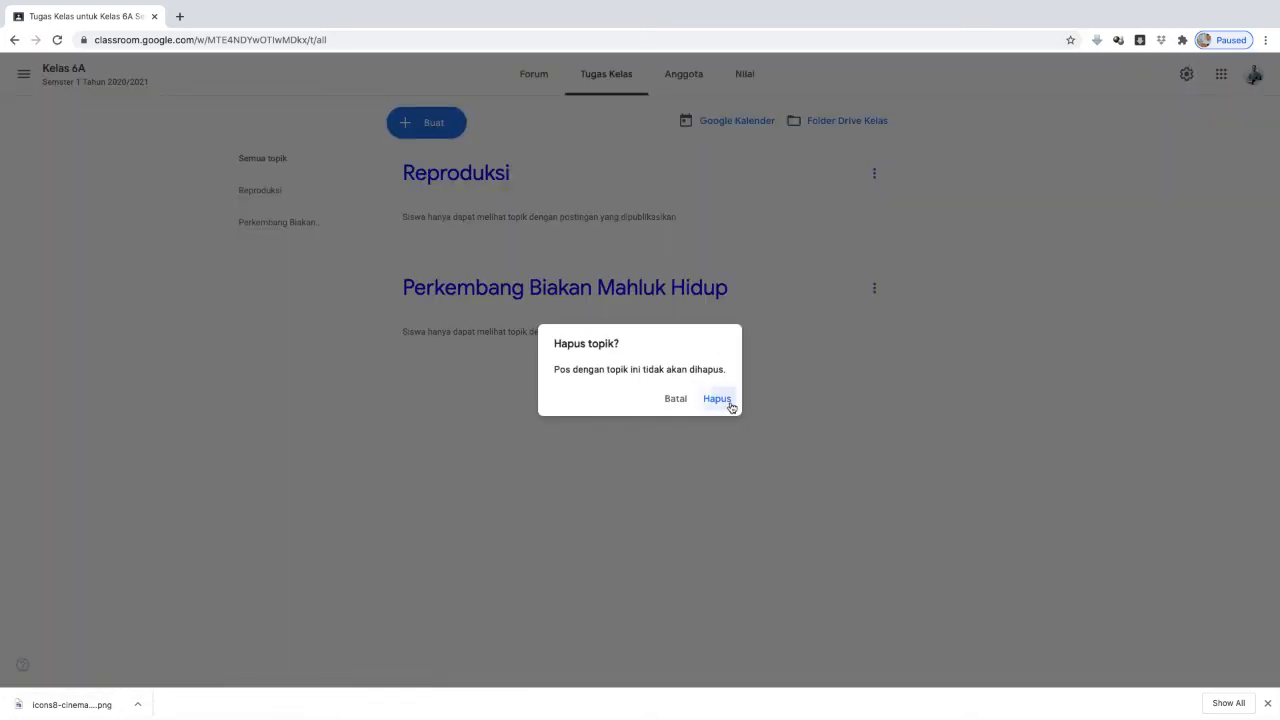
left_click(666, 399)
Step: Delete the "Reproduksi" topic from the classwork list and confirm its removal
left_click(874, 175)
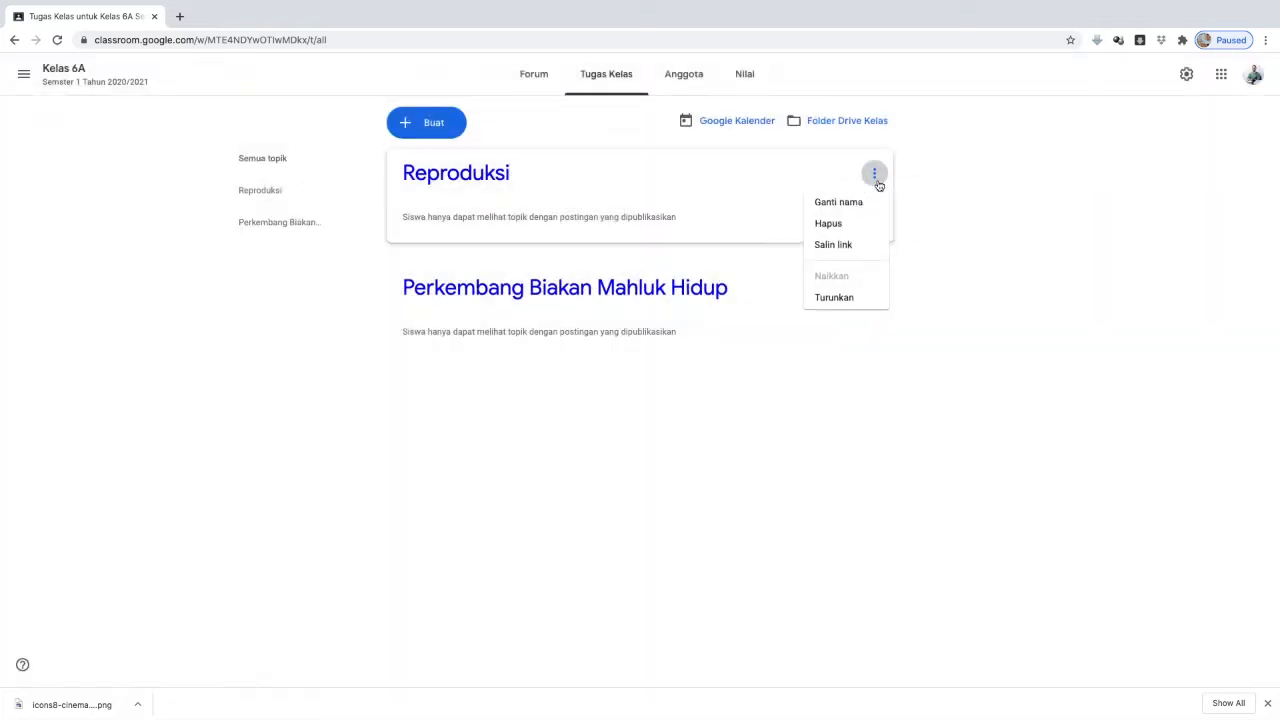
left_click(850, 229)
left_click(714, 398)
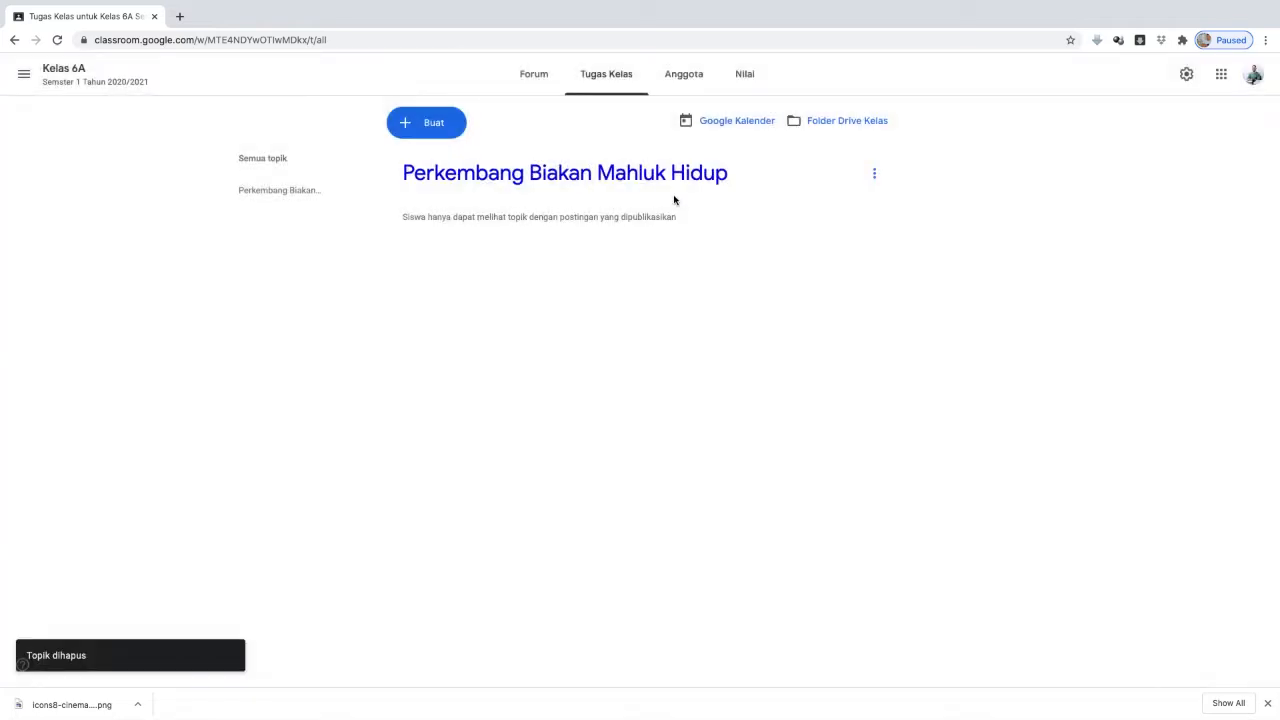
left_click(874, 176)
left_click(729, 285)
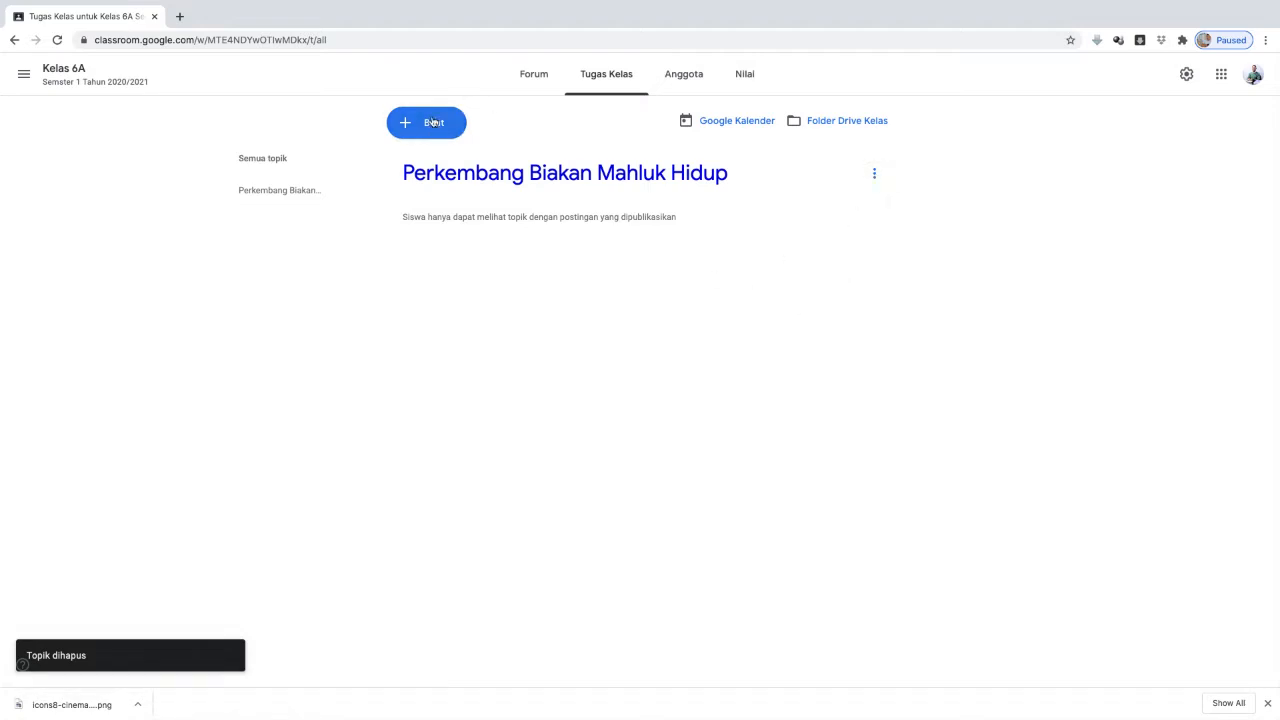
Step: Create a new Materi post, dismiss the scheduling tip and title it "Perkembangbiakan Pada Manusia"
left_click(429, 124)
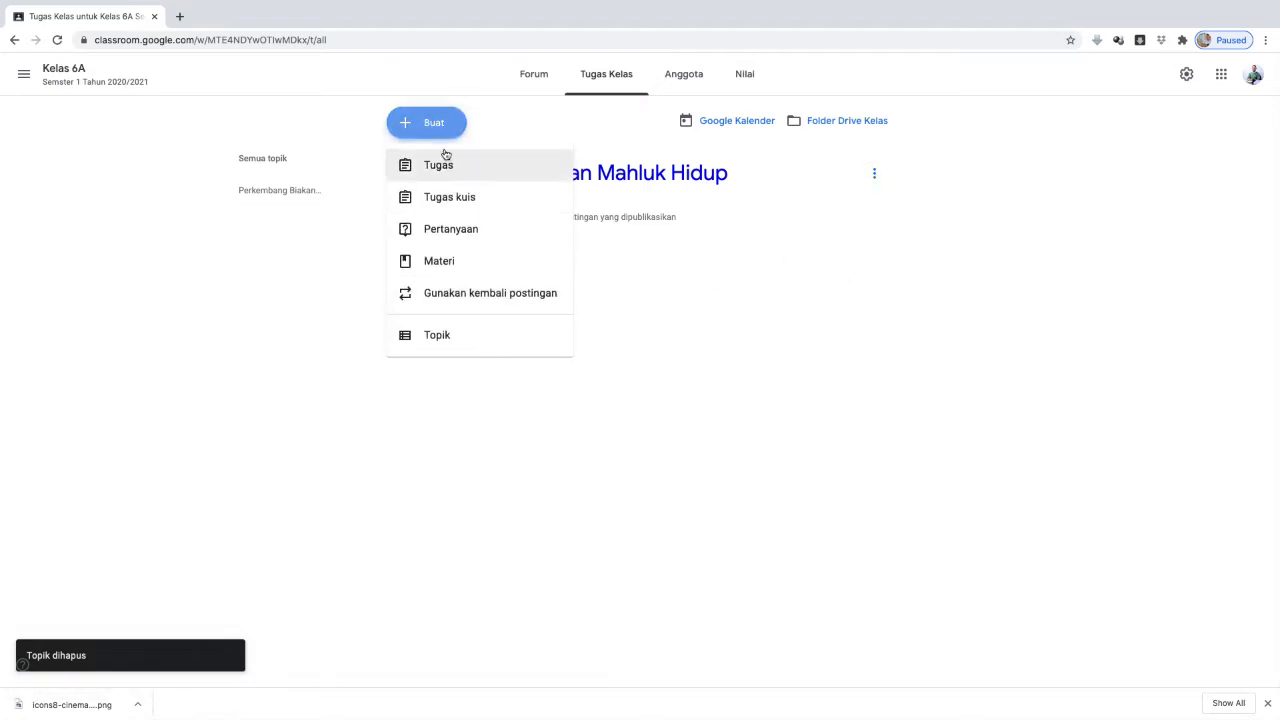
left_click(445, 262)
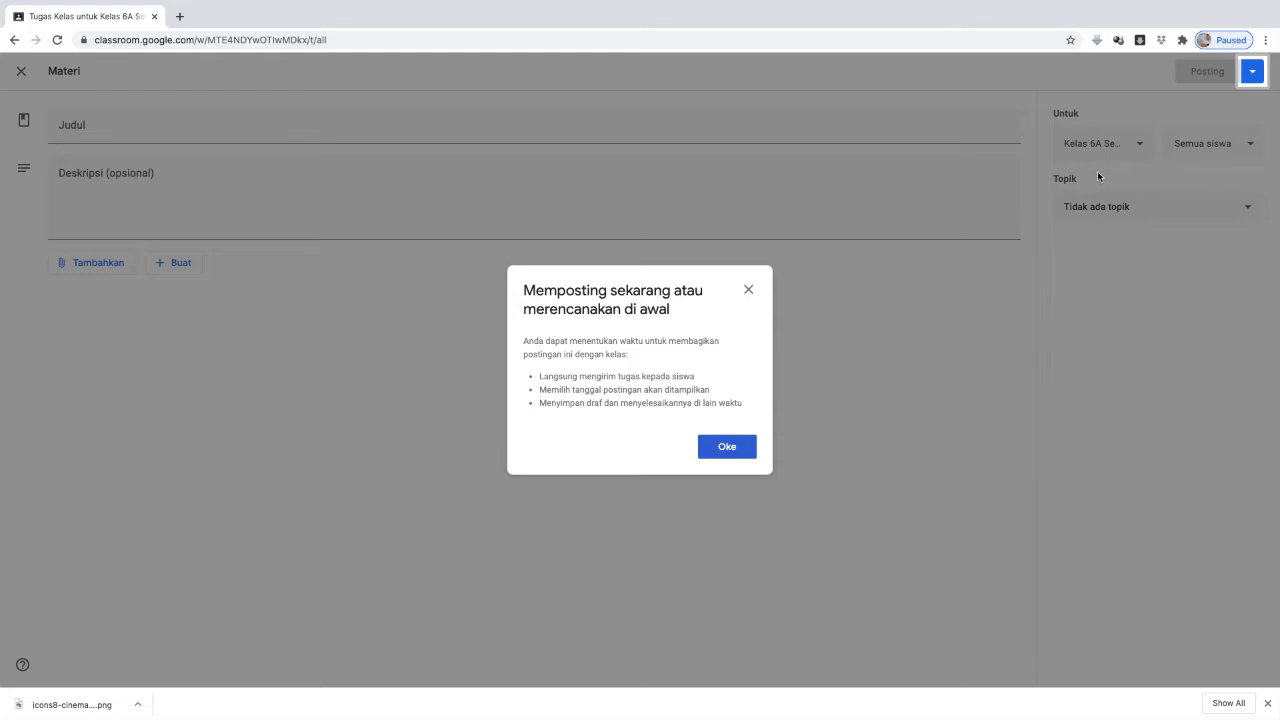
left_click(717, 453)
left_click(189, 132)
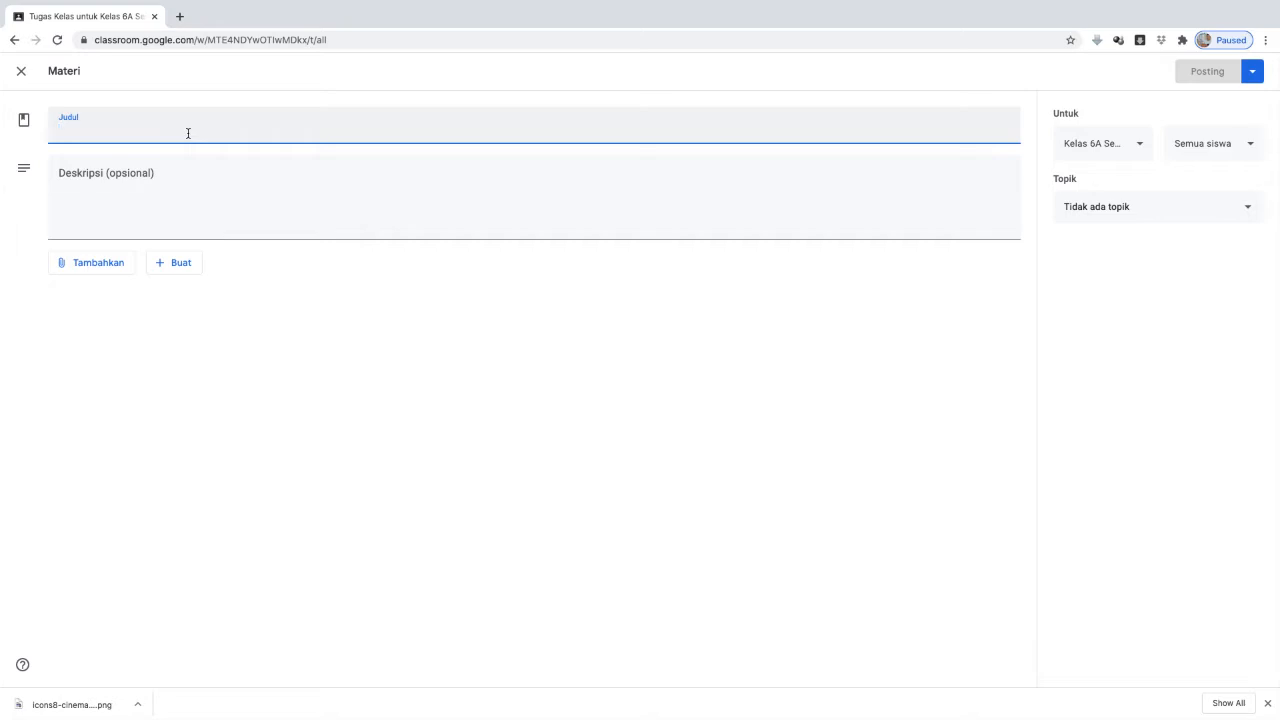
type("Perkem")
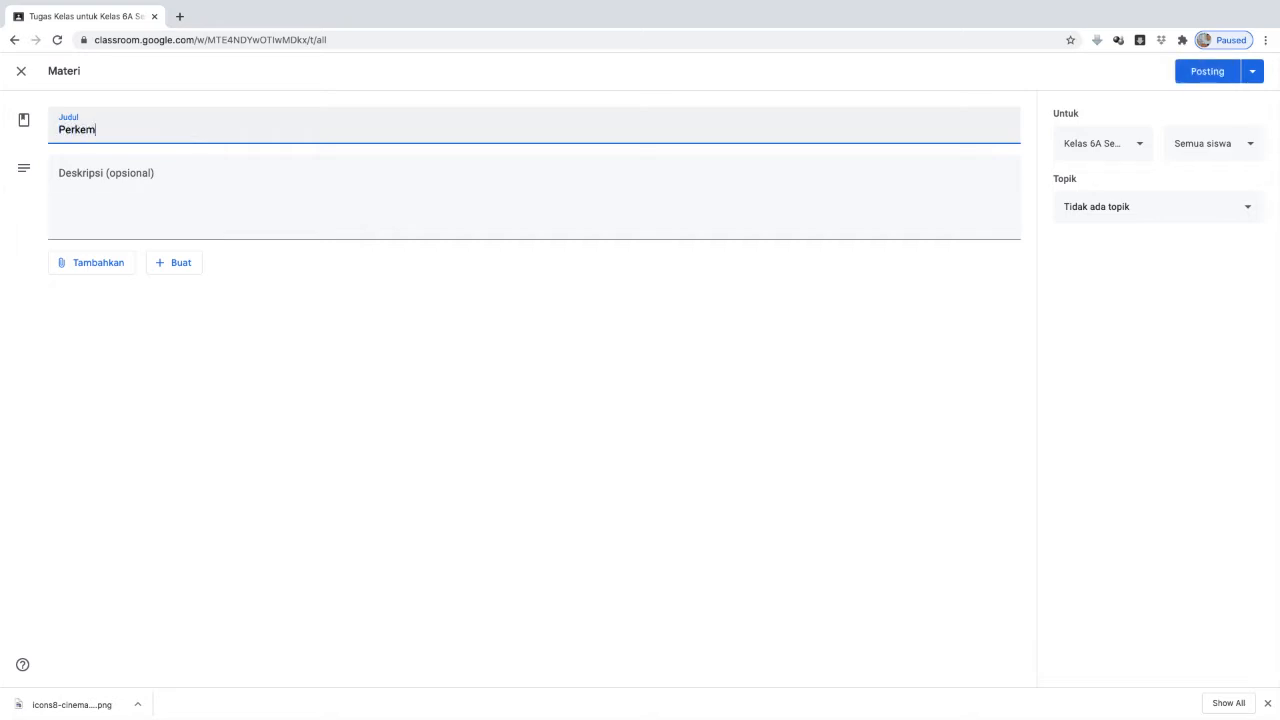
type("bangbiakan Pada Manusia")
Step: Enter the material's description: "pada bagian ini akan dipelajari dengan jelas tentang perkembangbiakan pada manusia"
left_click(200, 174)
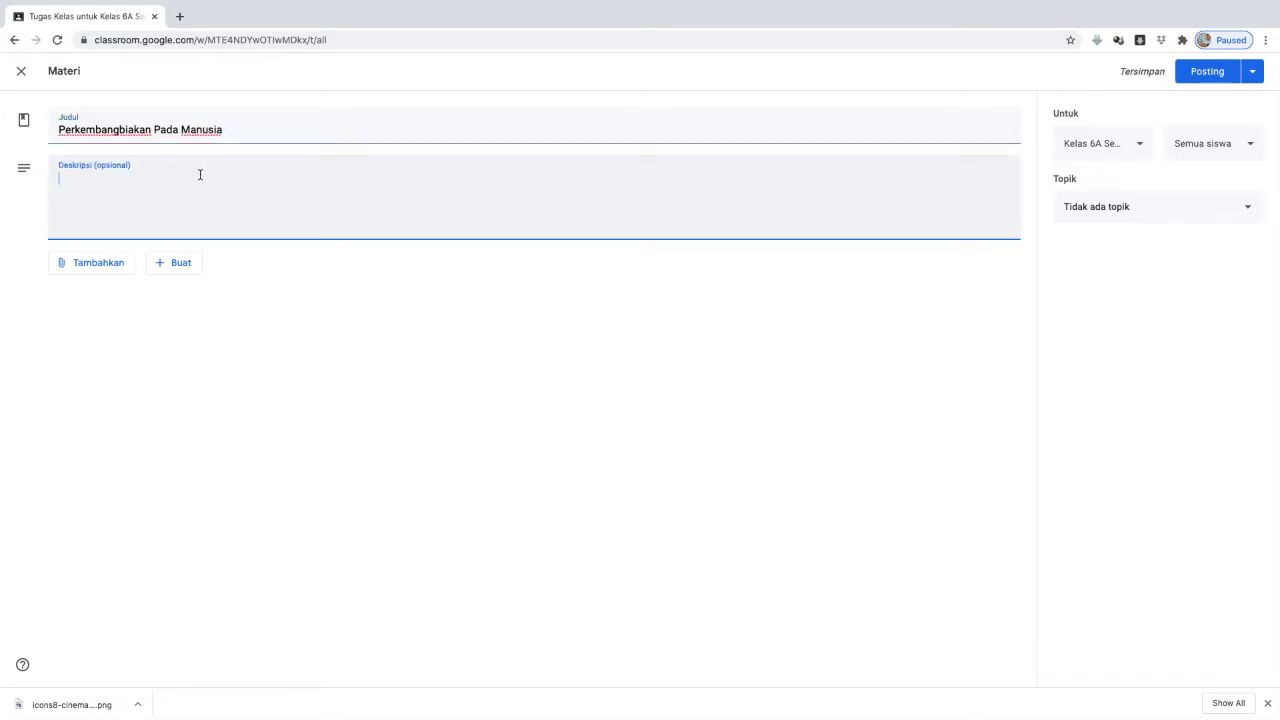
type("pada bagian ini a")
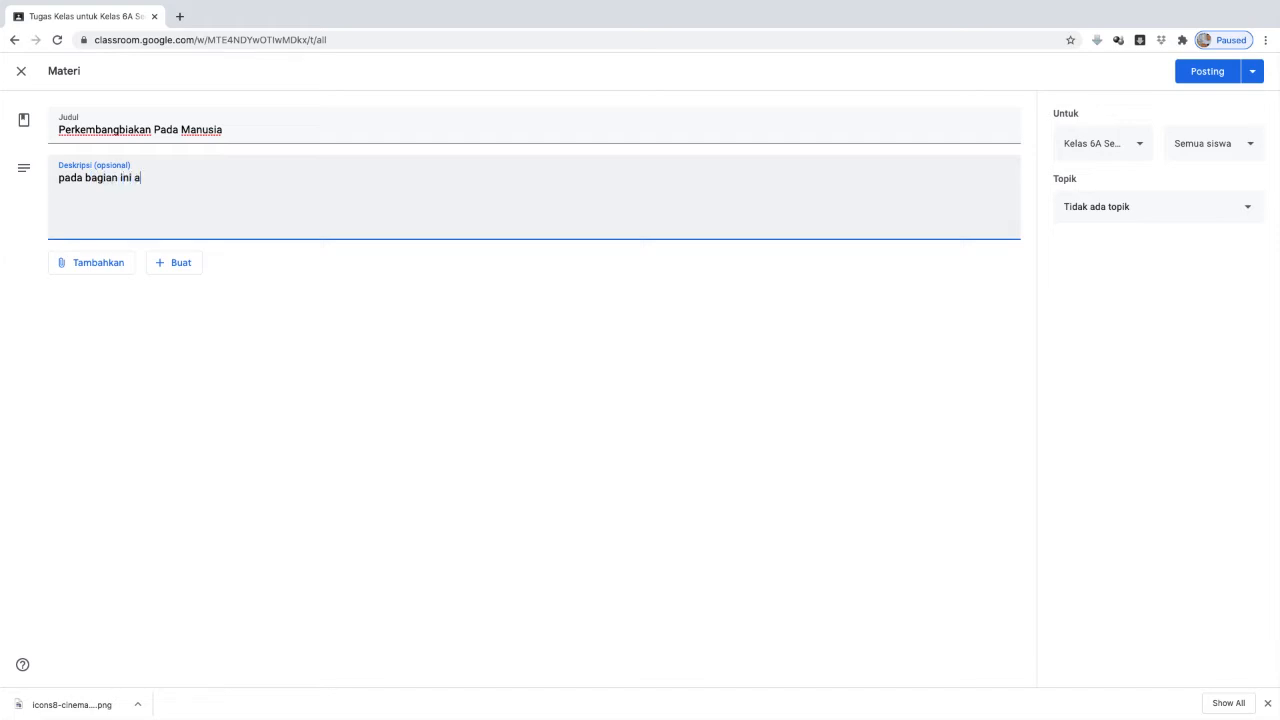
type("kan dipelajari dengan ")
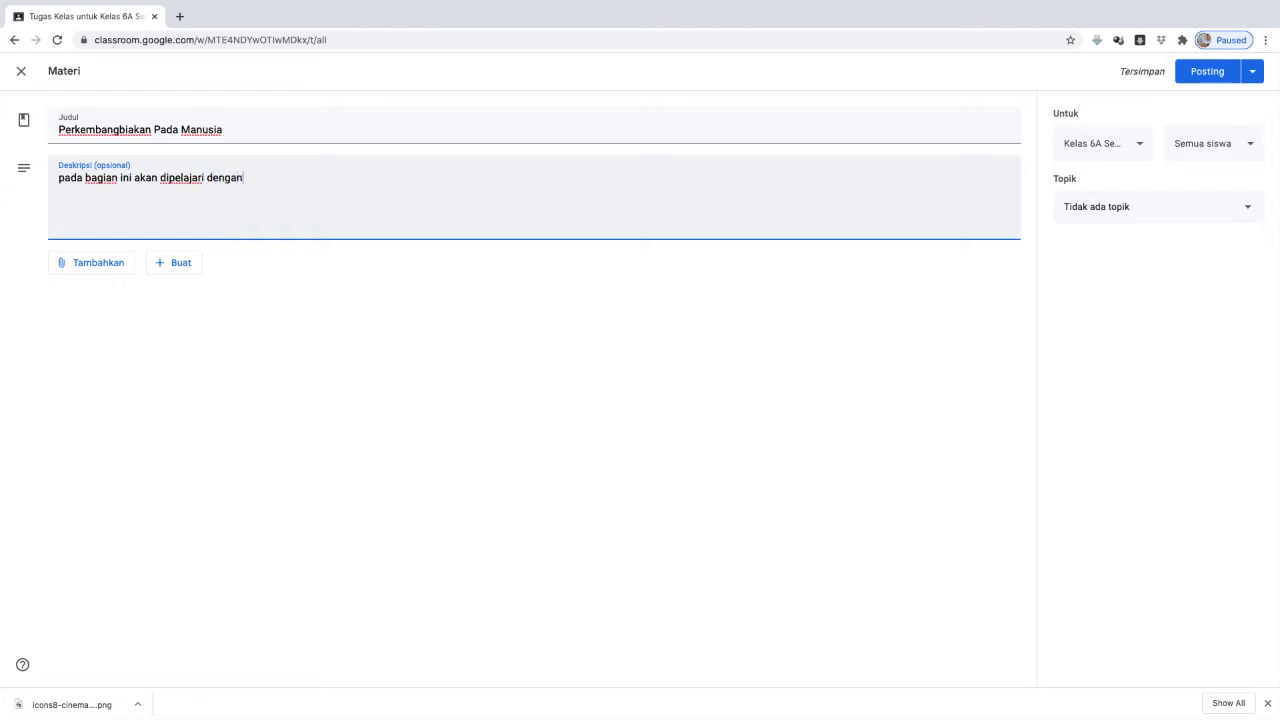
type("jelas tentang perkembangbiakan pada manusia")
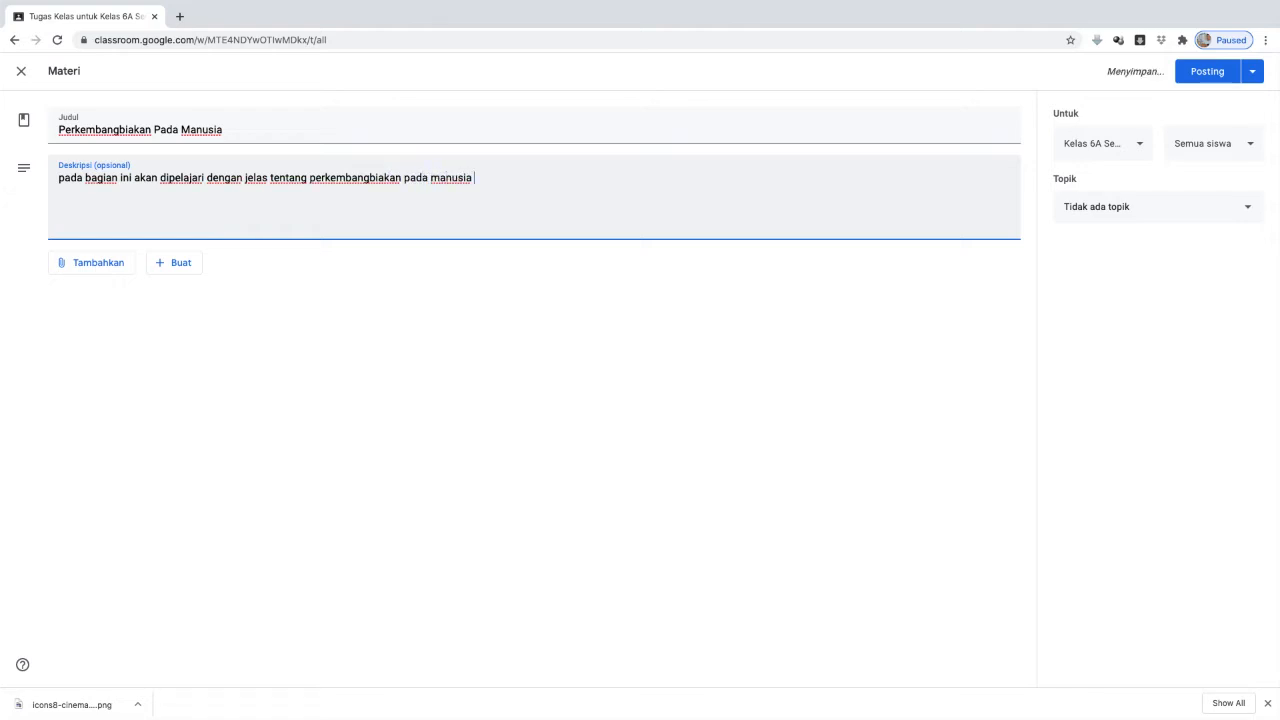
left_click(366, 303)
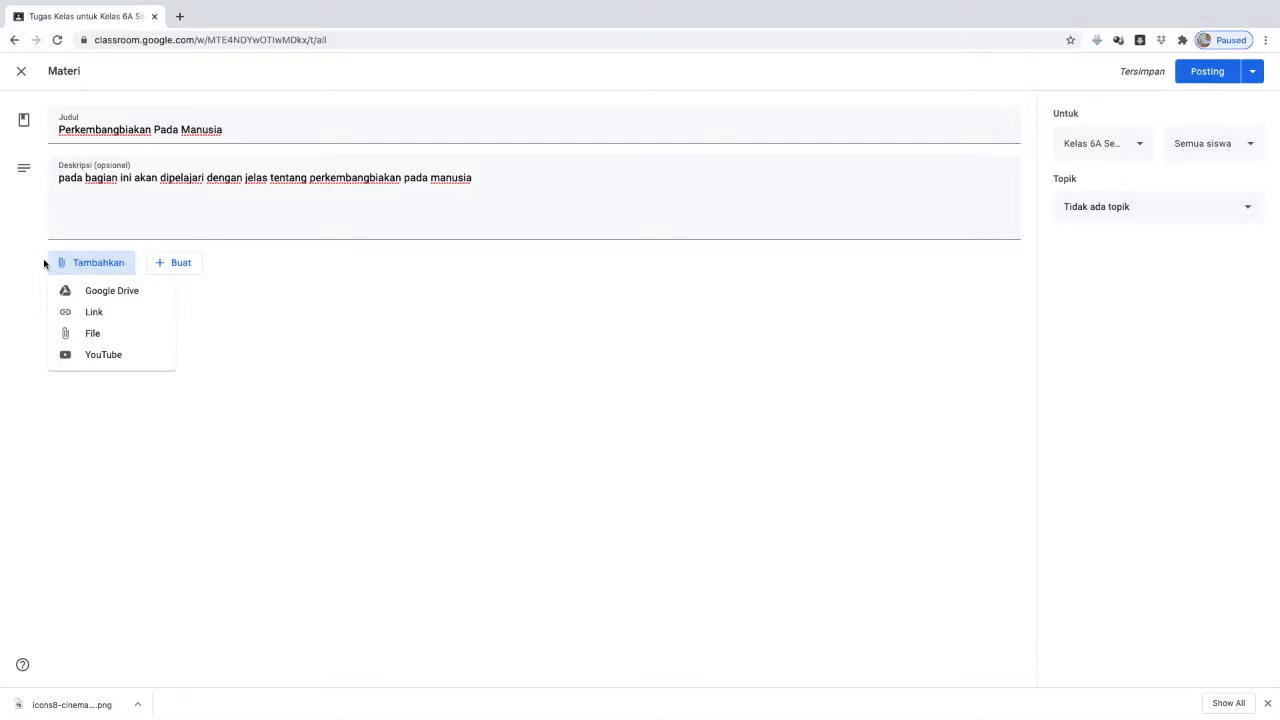
Step: Upload the Ilmu_Pengetahuan_Alam PDF ending in 2008 from the AANS drive as an attachment for the material
scroll(217, 348, "down", 1)
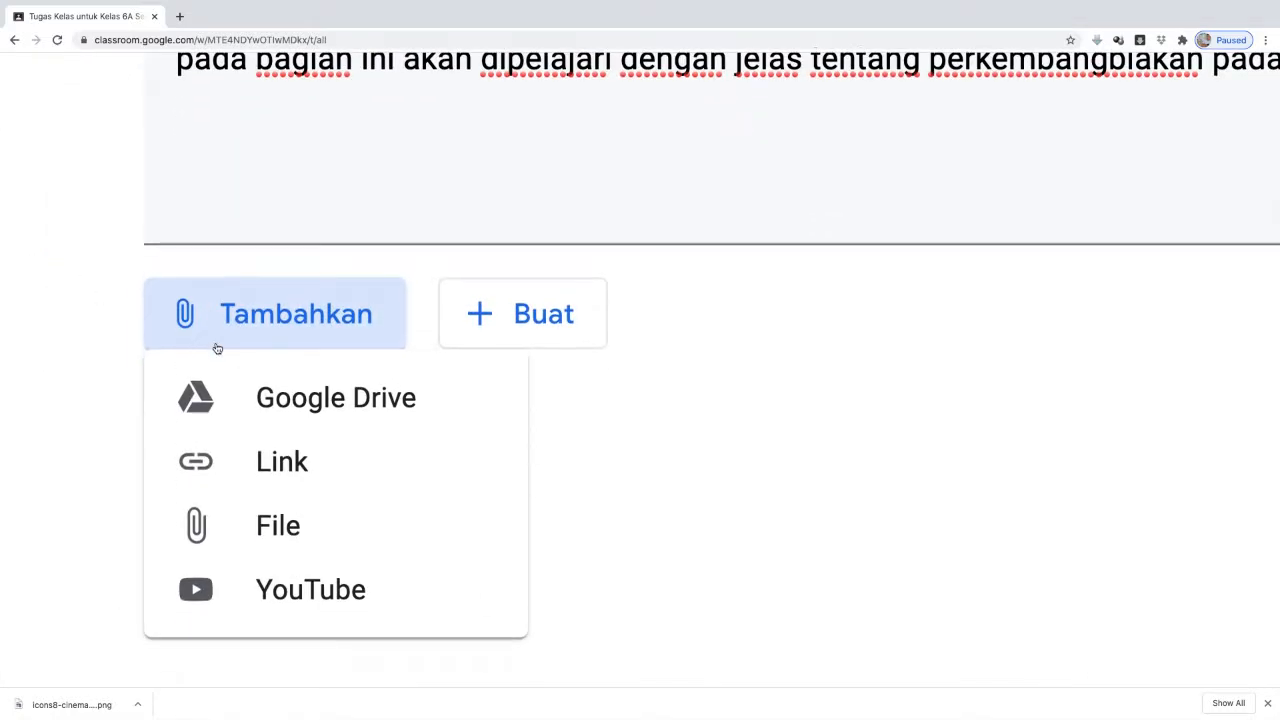
scroll(217, 348, "down", 1)
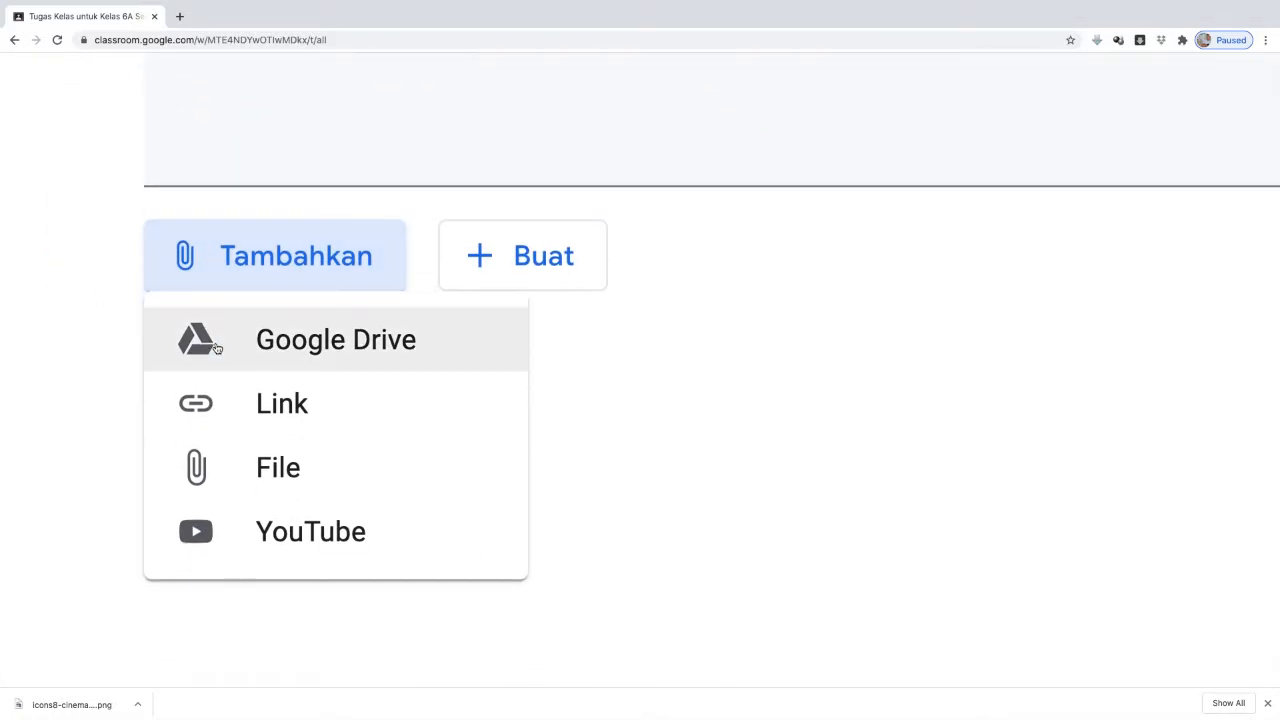
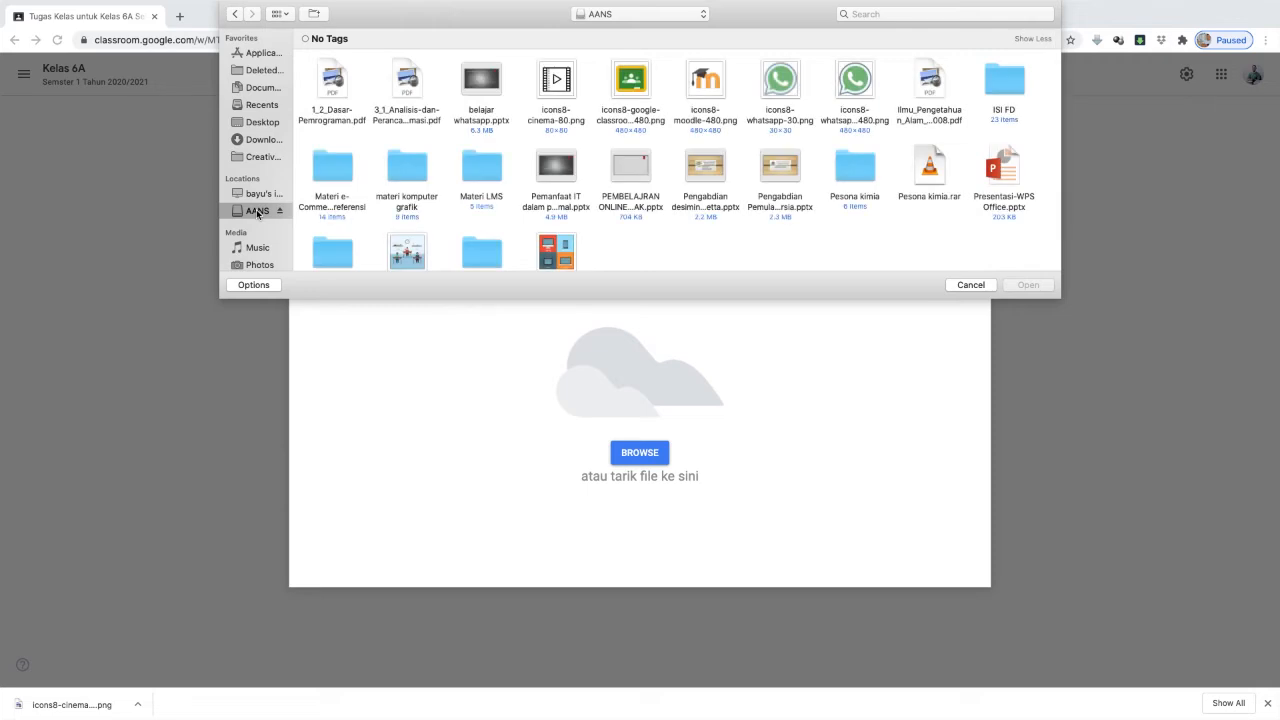
scroll(625, 175, "down", 3)
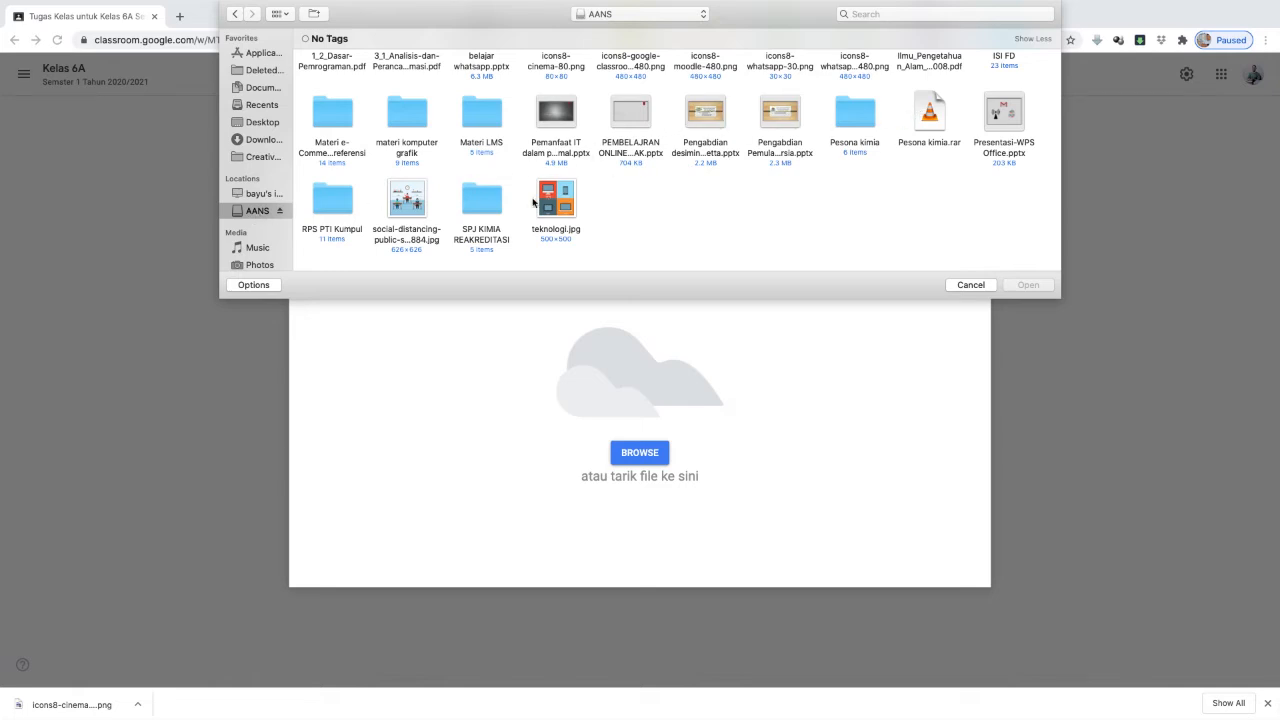
left_click(481, 203)
left_click(410, 208)
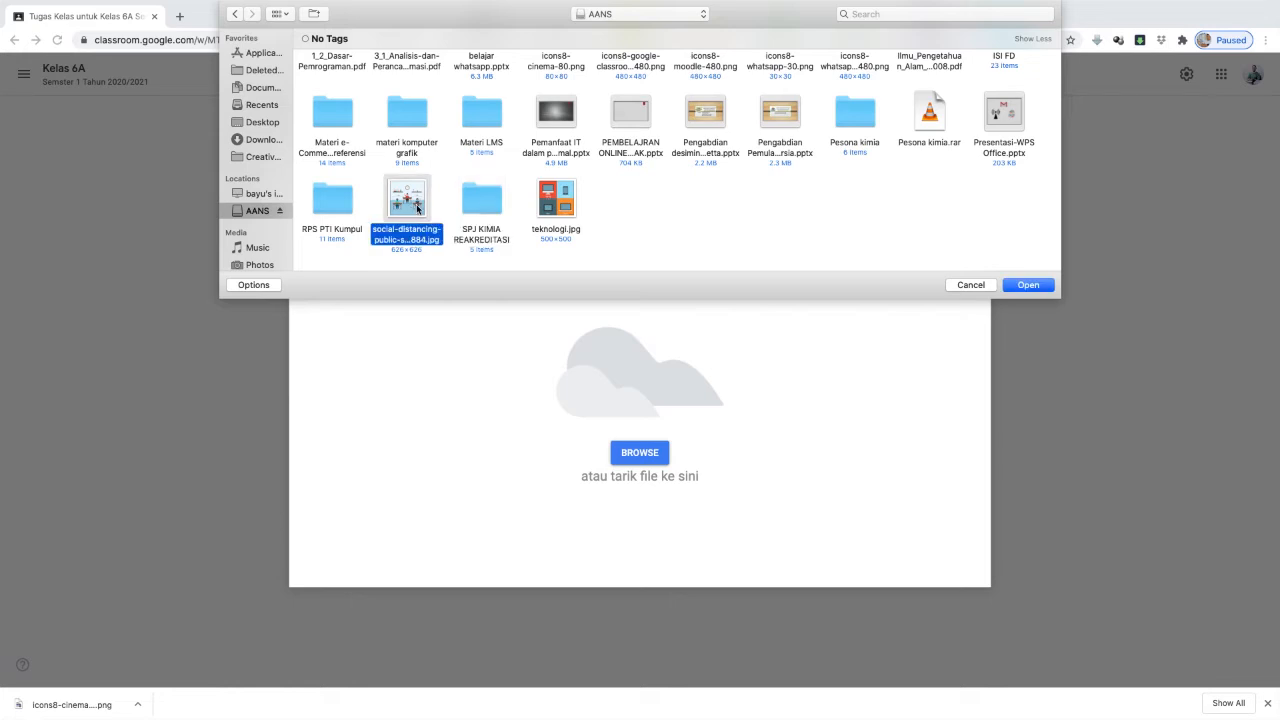
scroll(419, 207, "up", 2)
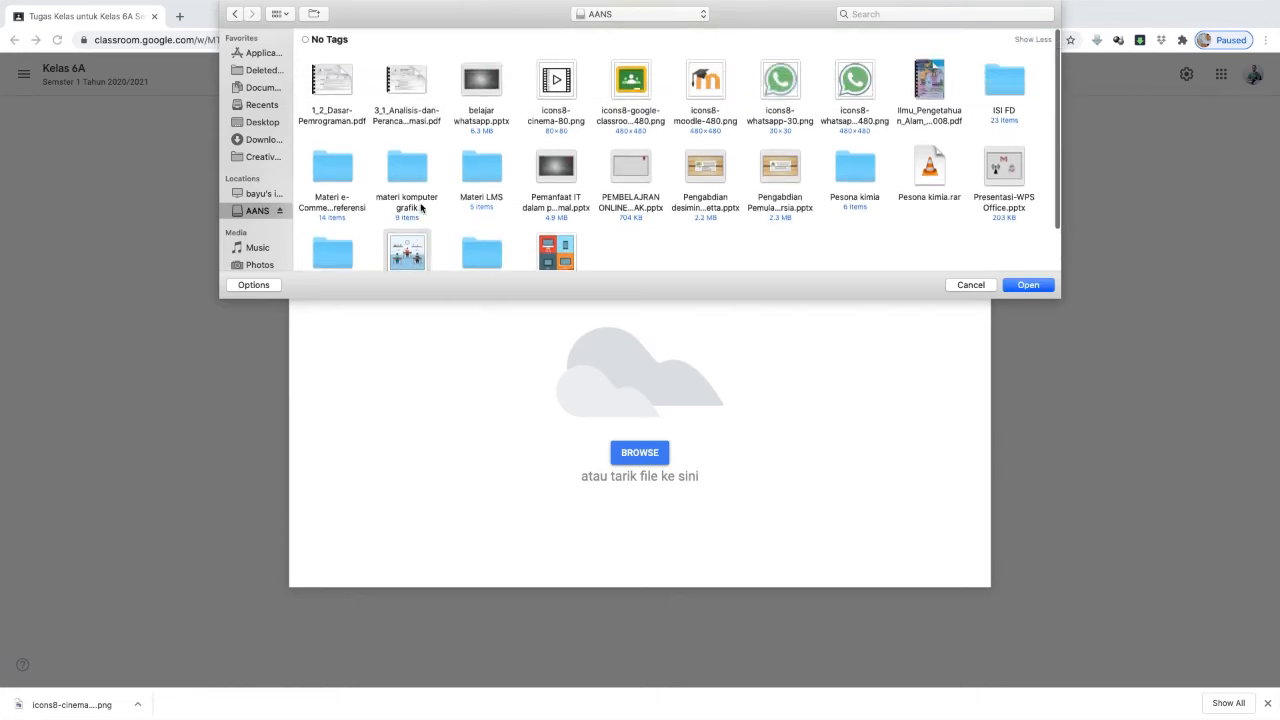
left_click(929, 92)
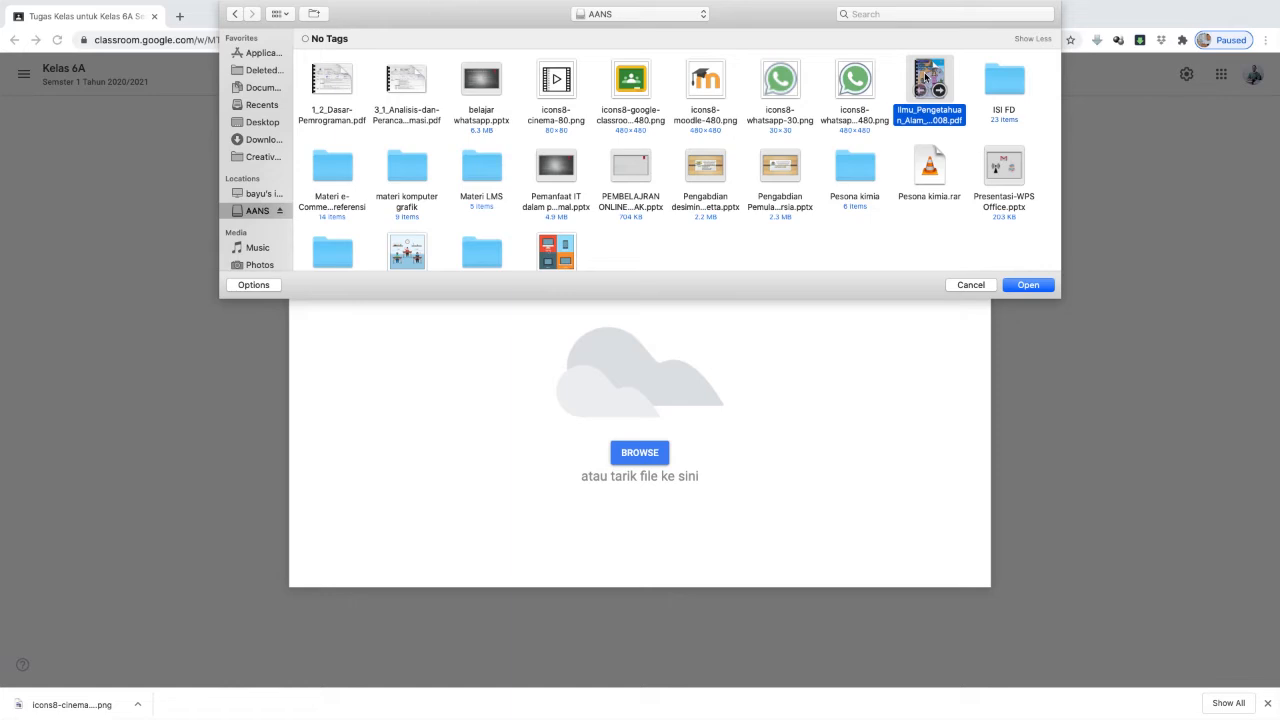
left_click(1048, 286)
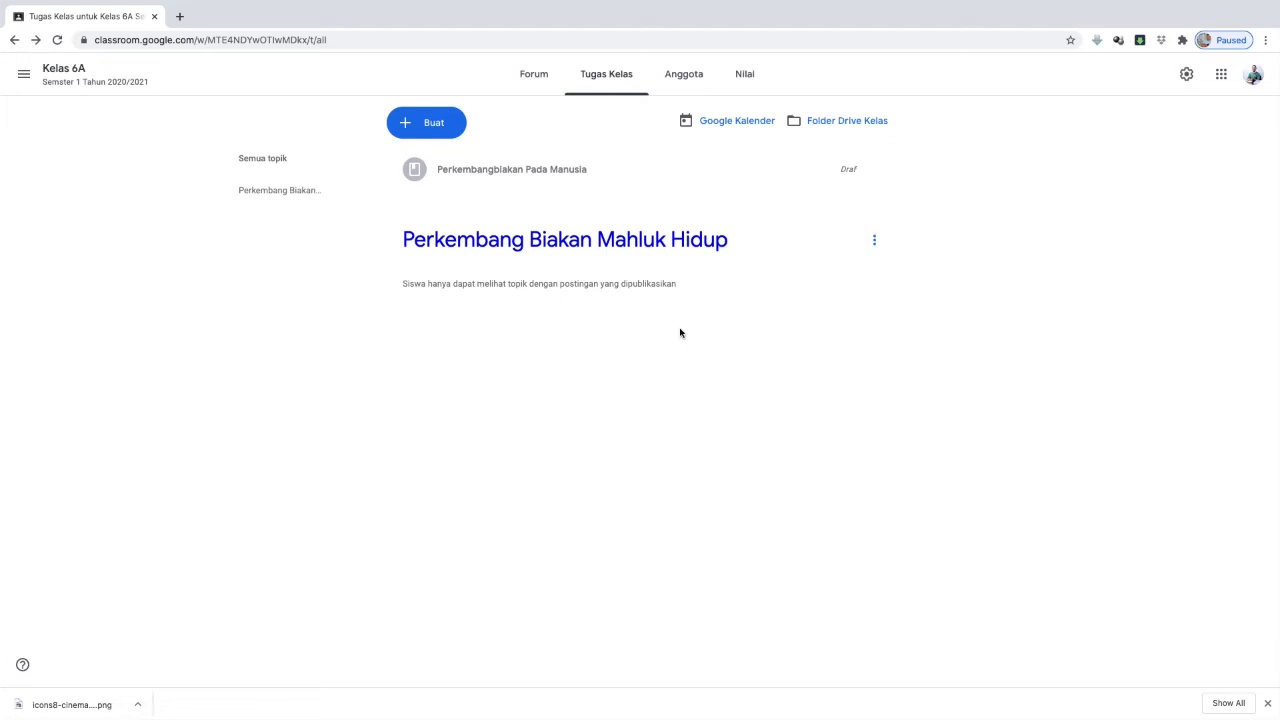
Step: Check the "Perkembang Biakan Mahluk Hidup" topic page and the class Forum, and return to the Tugas Kelas list
left_click(593, 250)
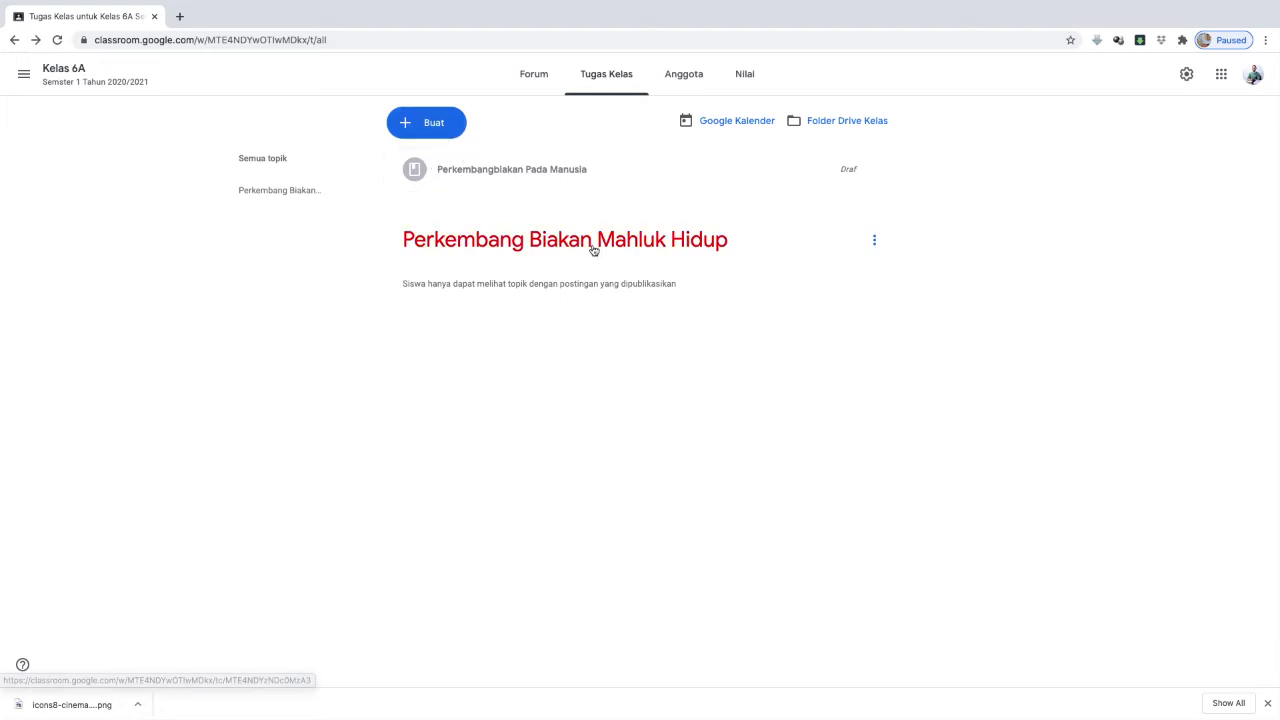
left_click(533, 76)
left_click(594, 80)
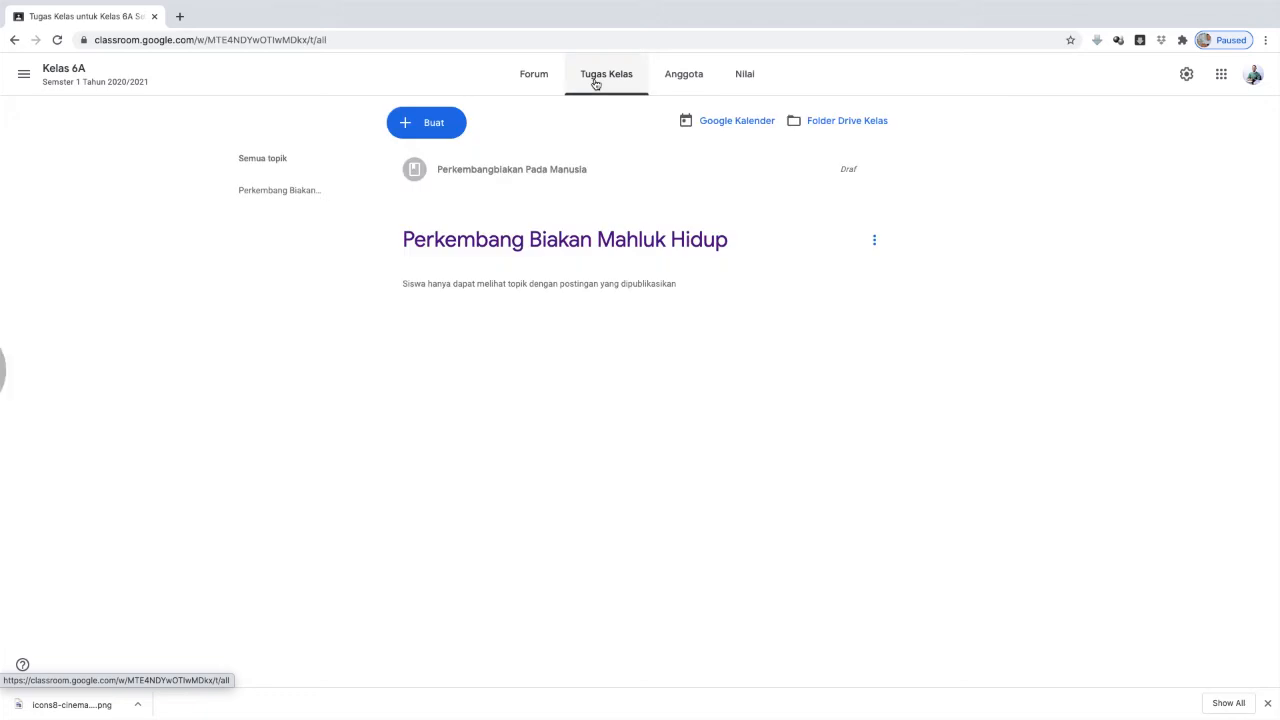
left_click(634, 247)
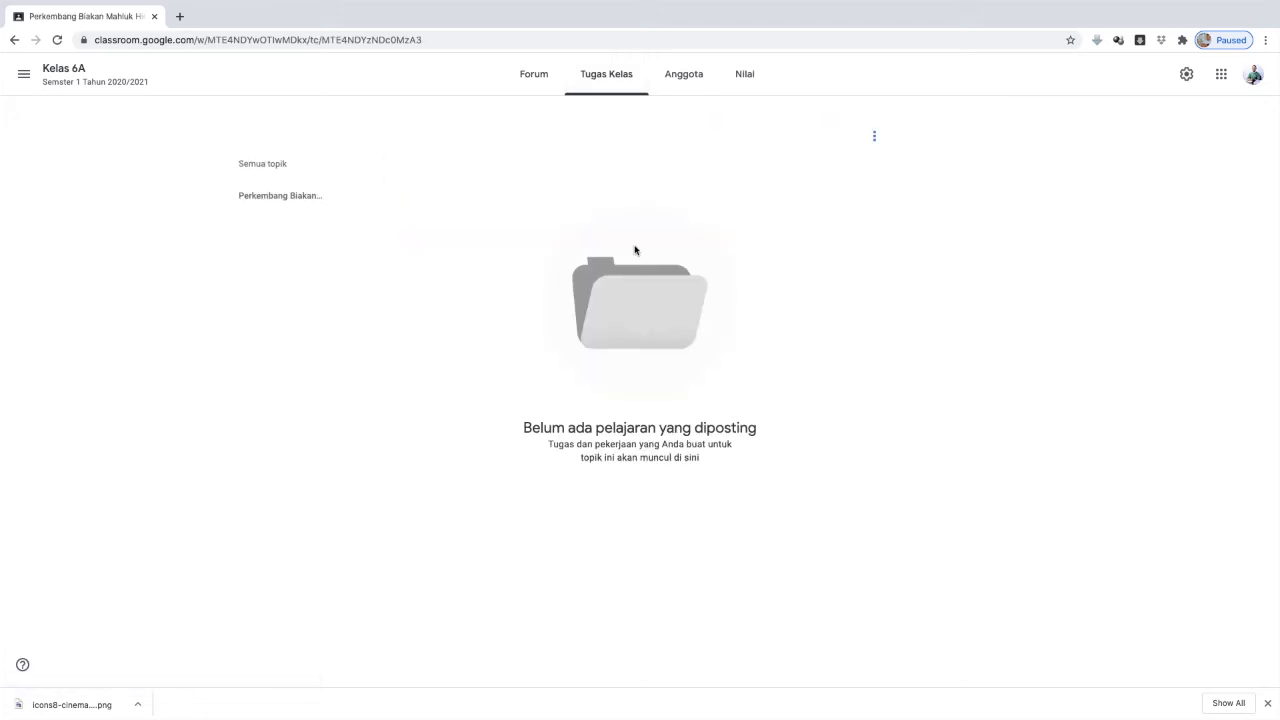
left_click(545, 77)
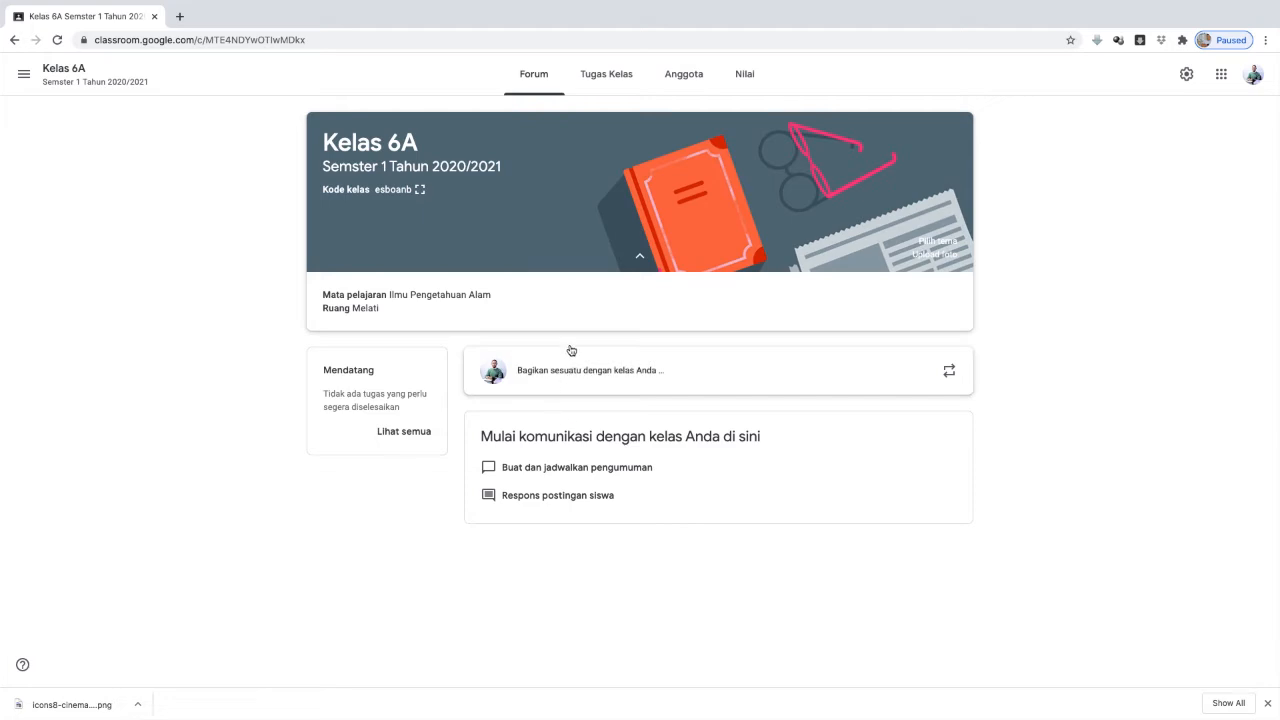
left_click(622, 86)
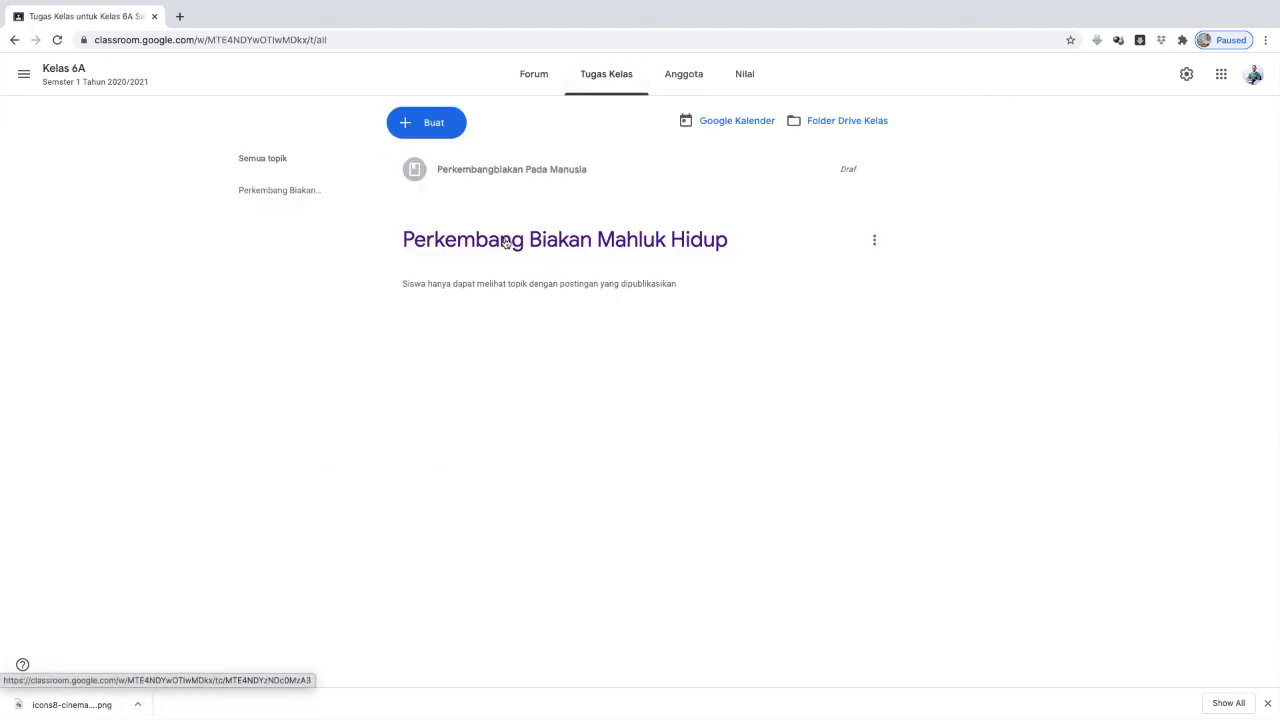
Step: Reopen the draft material "Perkembangbiakan Pada Manusia" for editing and dismiss the tip about adding materials
left_click(514, 172)
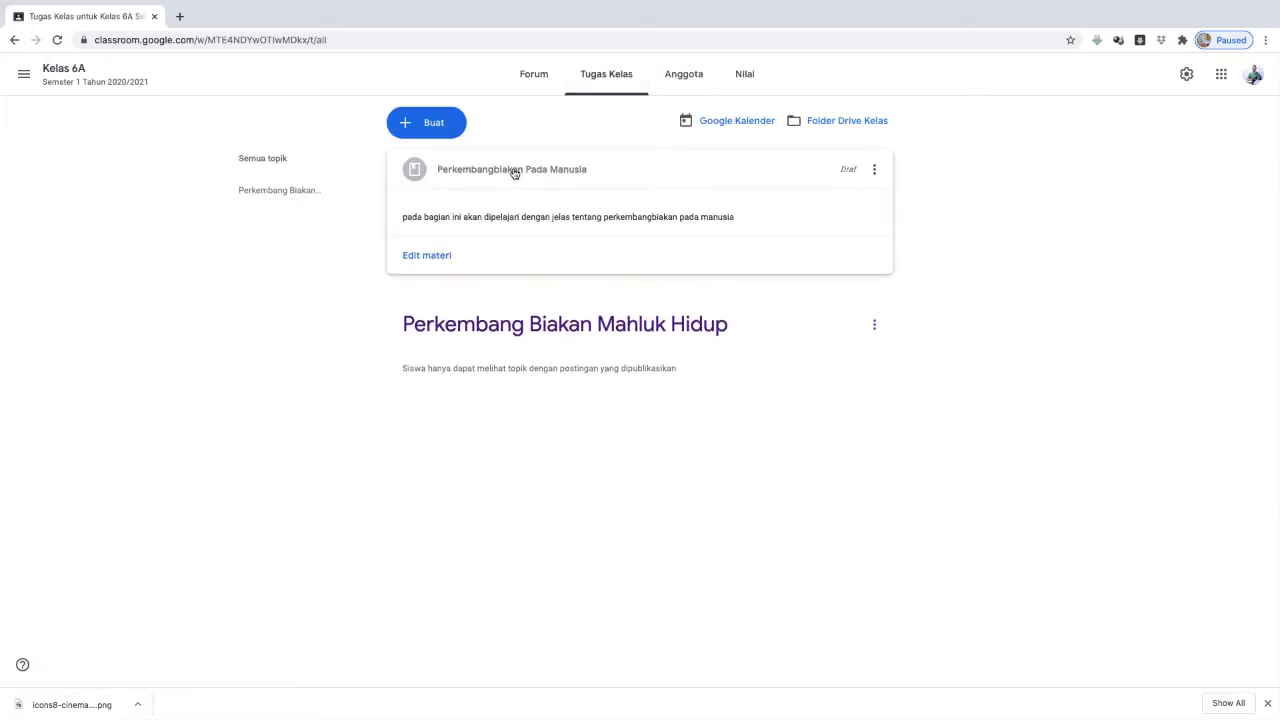
left_click(852, 174)
left_click(871, 171)
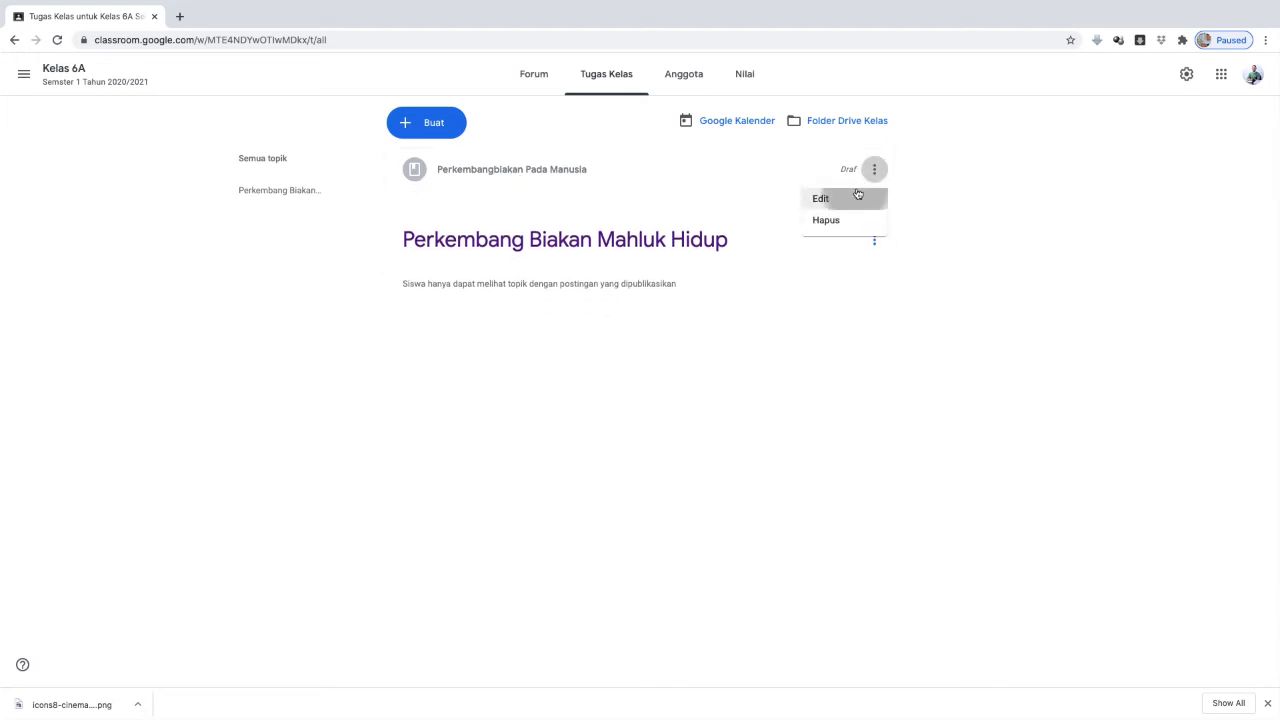
left_click(855, 195)
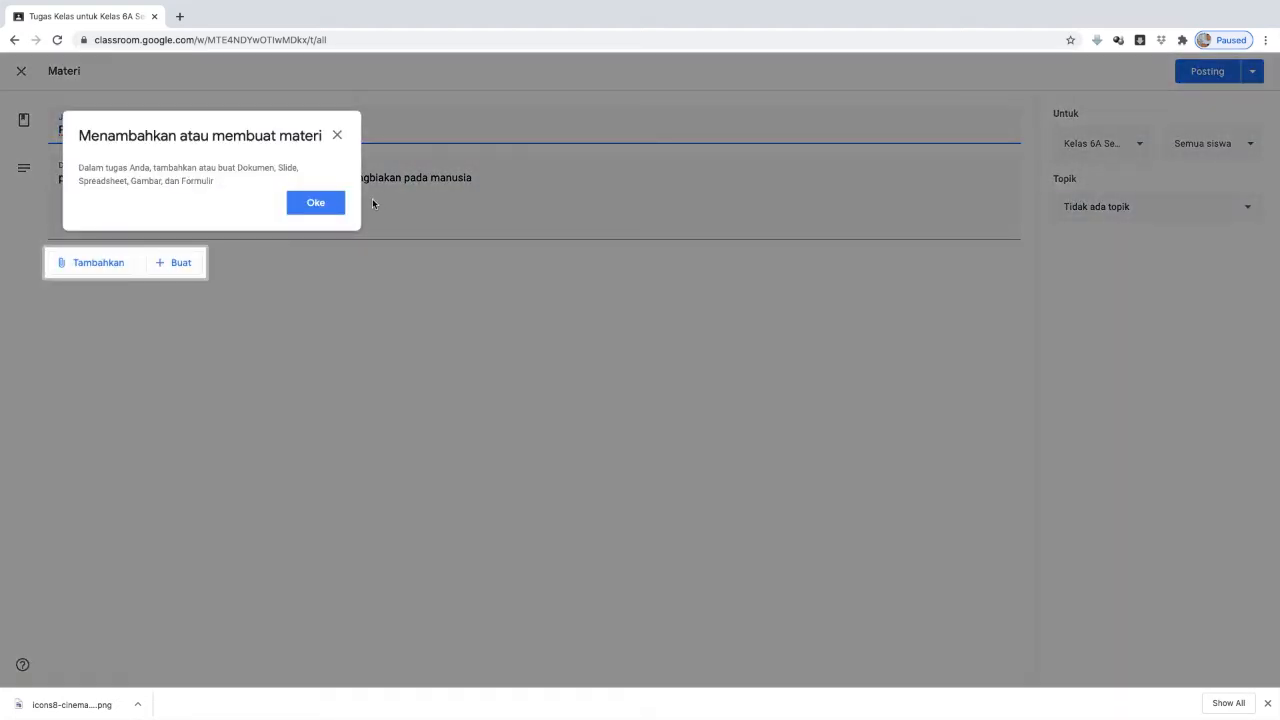
left_click(312, 203)
left_click(297, 264)
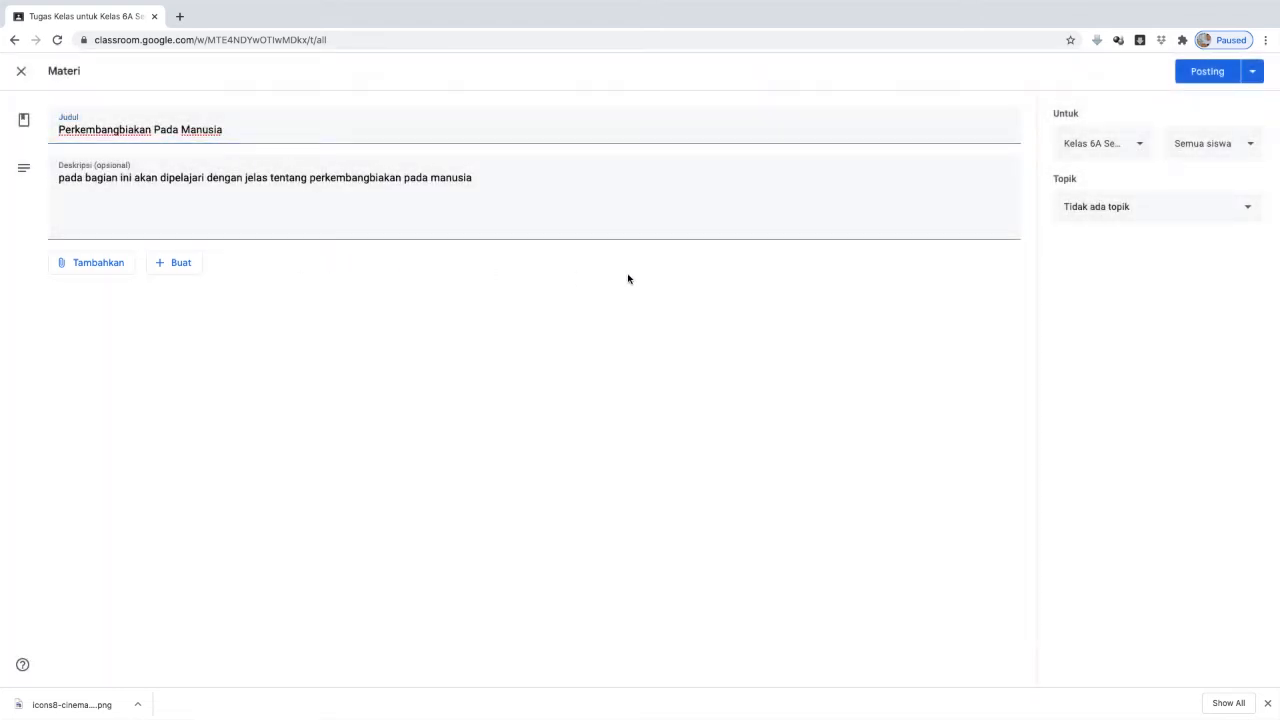
Step: Attach the recent Ilmu_Pengetahuan_Alam PDF from Google Drive to the material
left_click(112, 267)
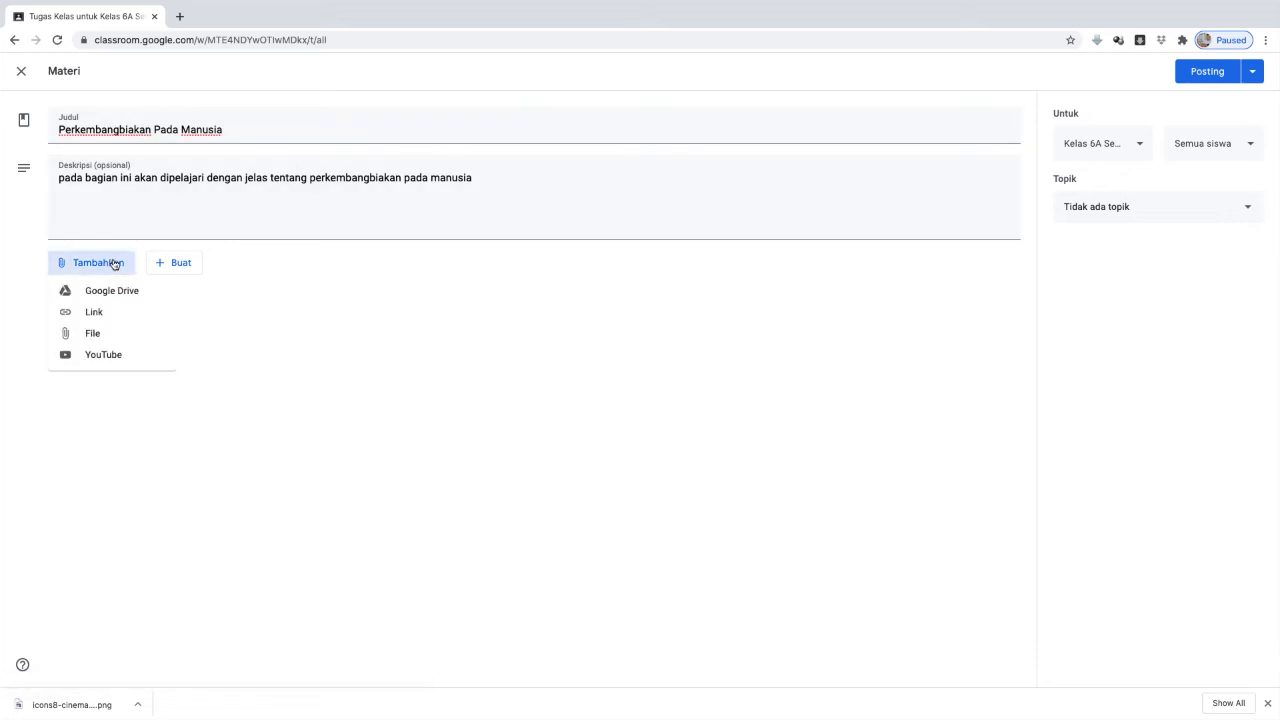
left_click(111, 336)
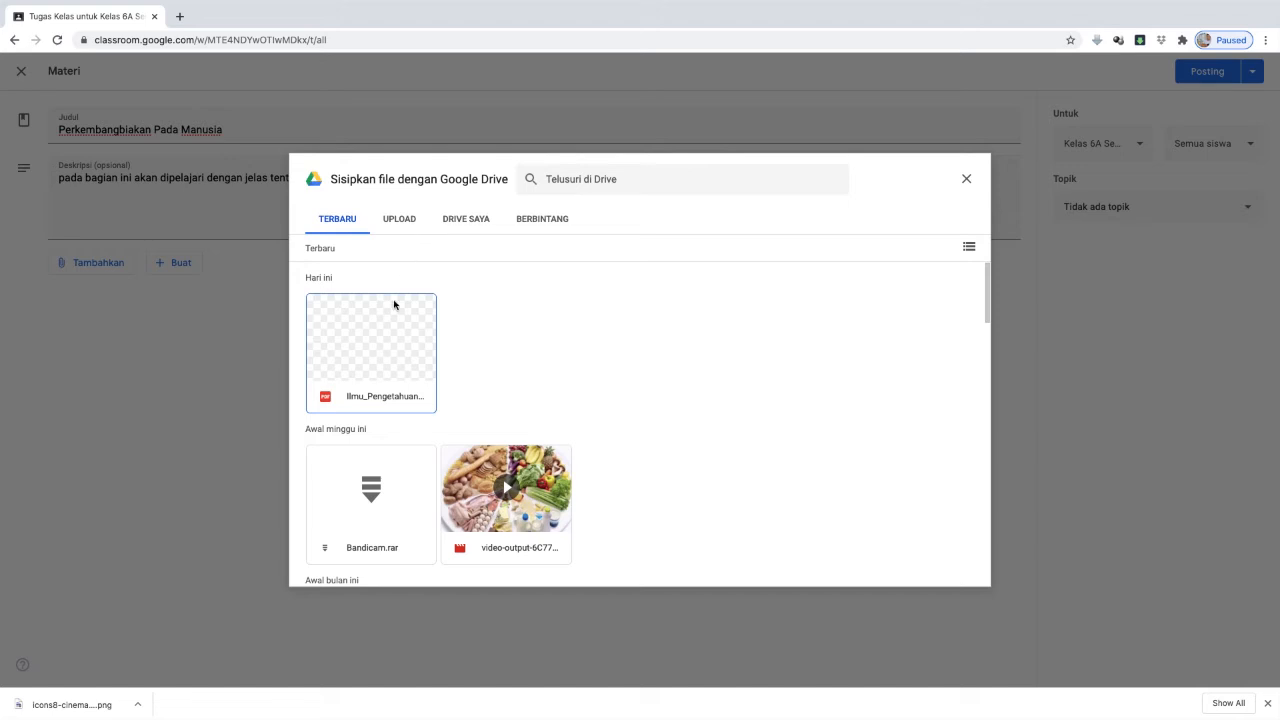
left_click(370, 357)
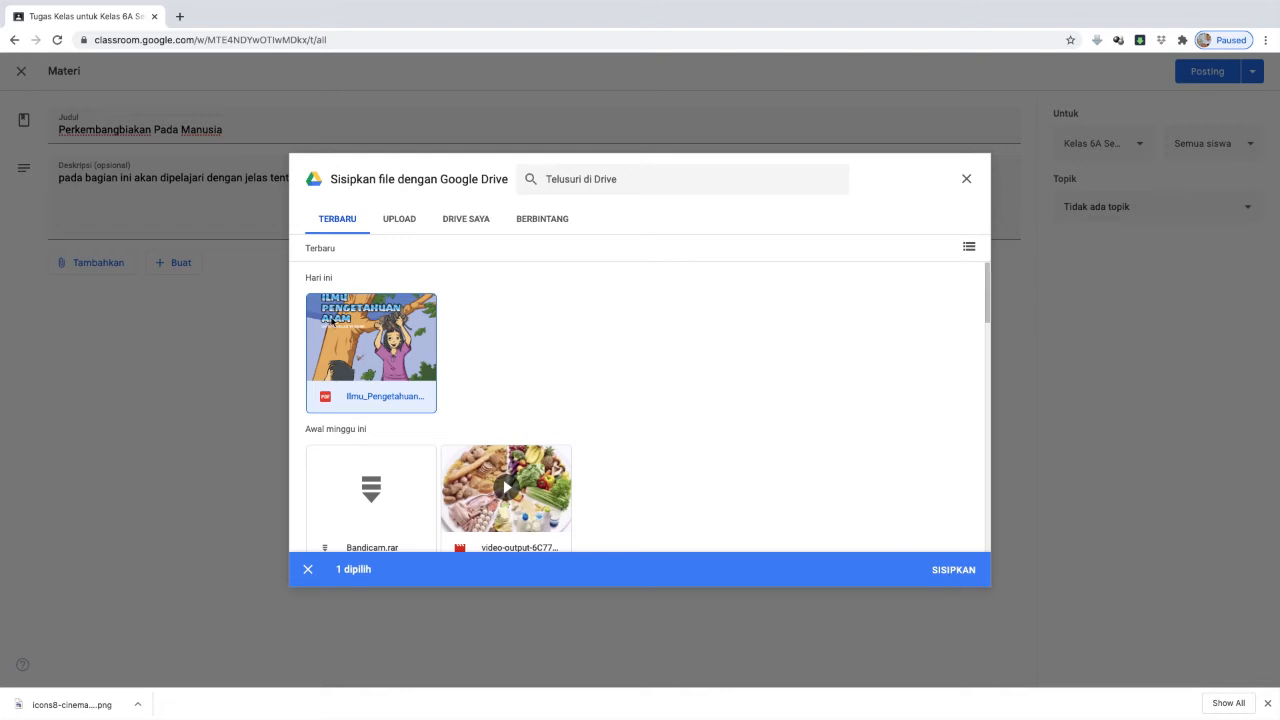
left_click(945, 571)
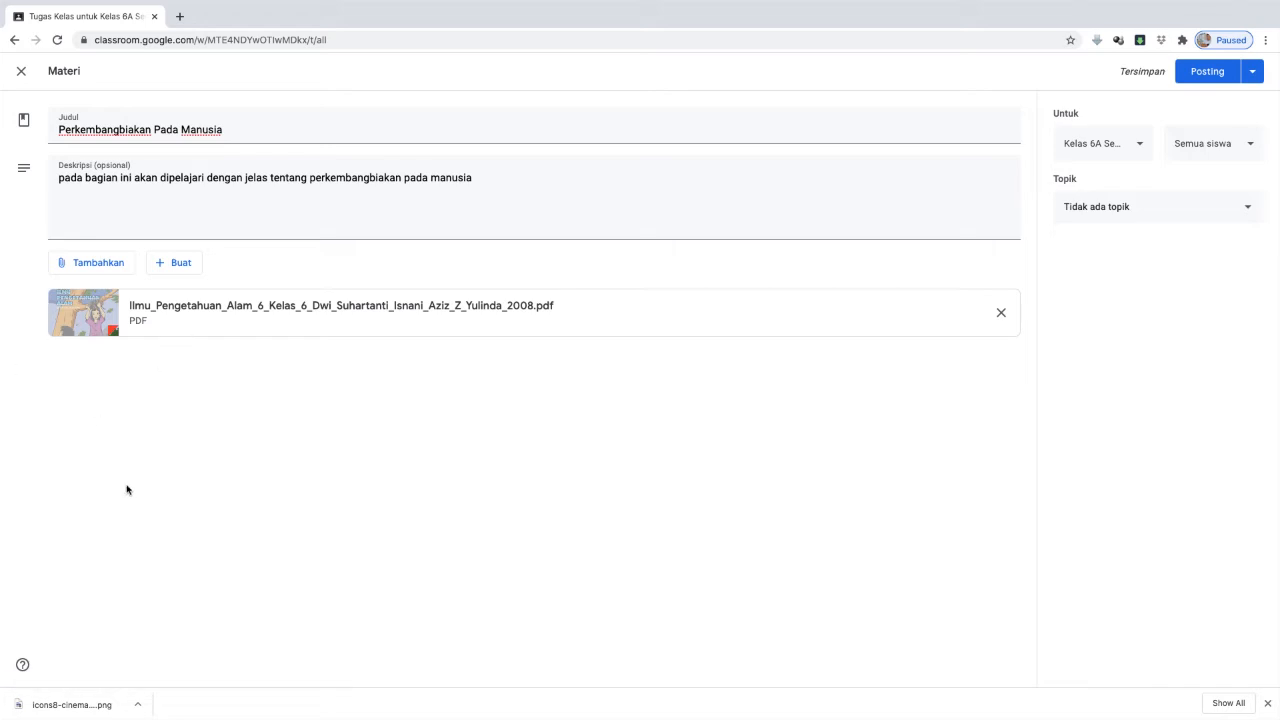
Step: Open youtube.com in a new browser tab while keeping the material draft open in its own tab
left_click(101, 270)
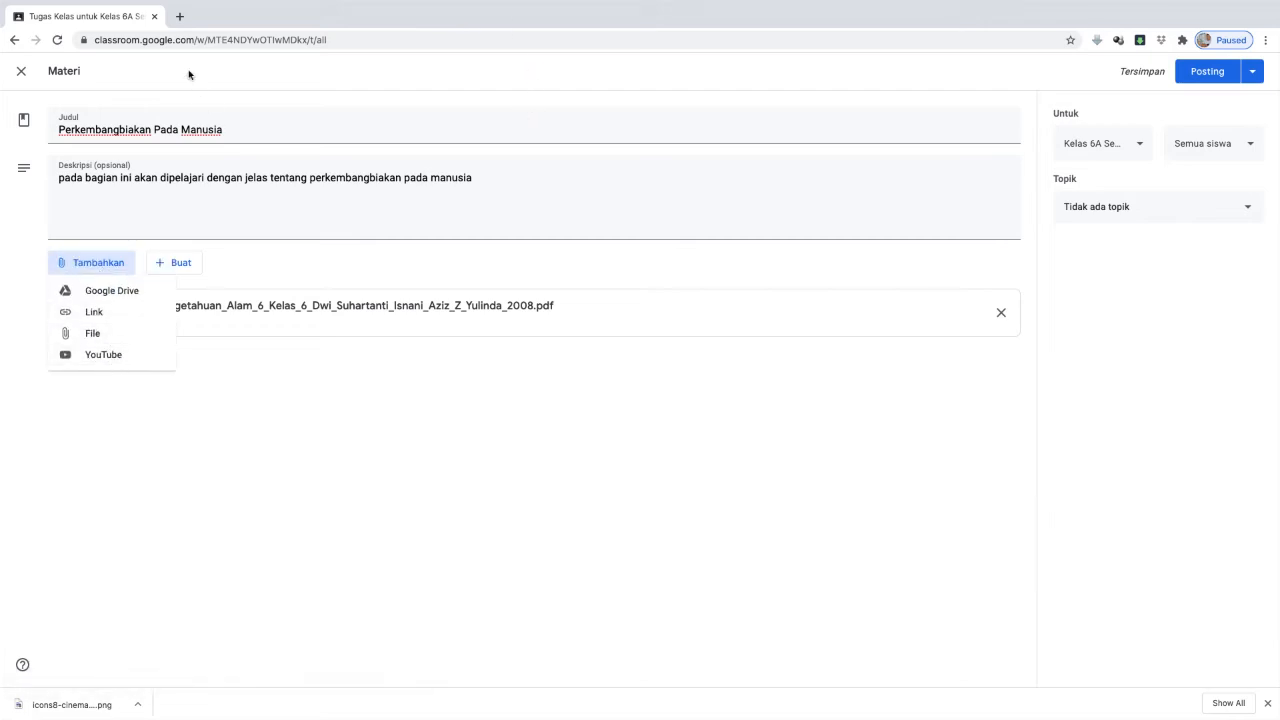
left_click(179, 17)
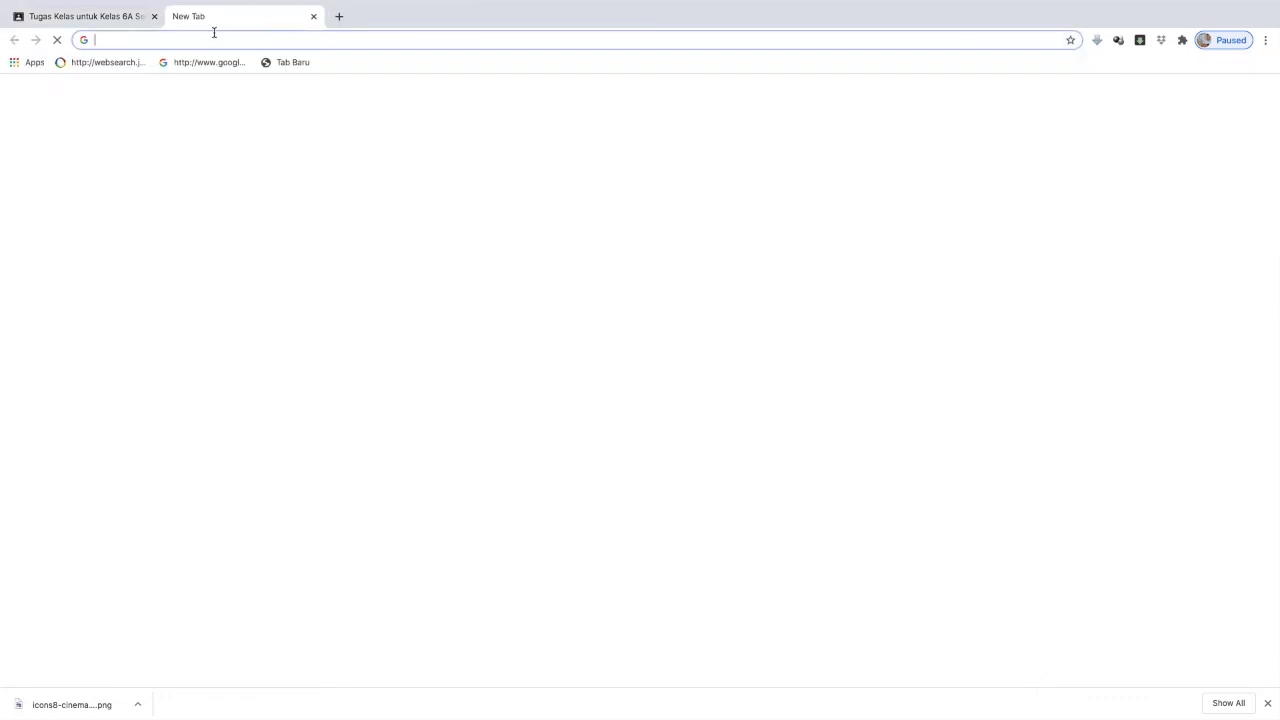
type("youtube.com")
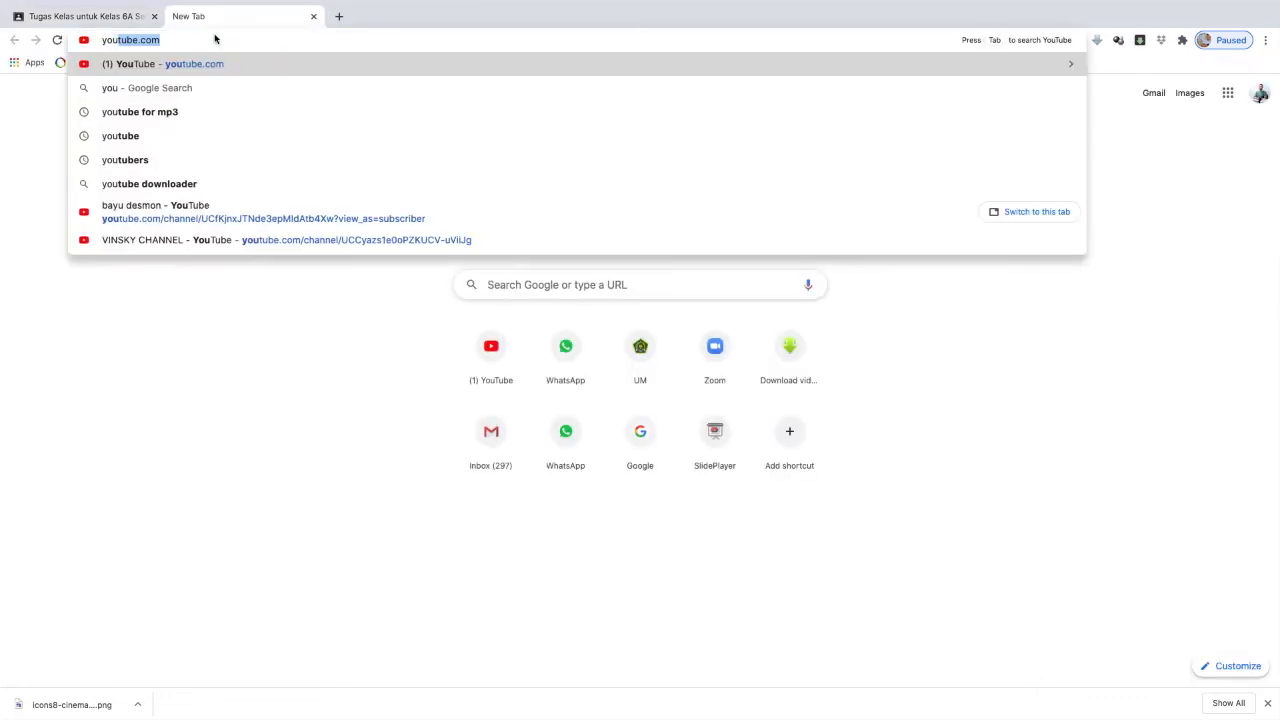
key("Return")
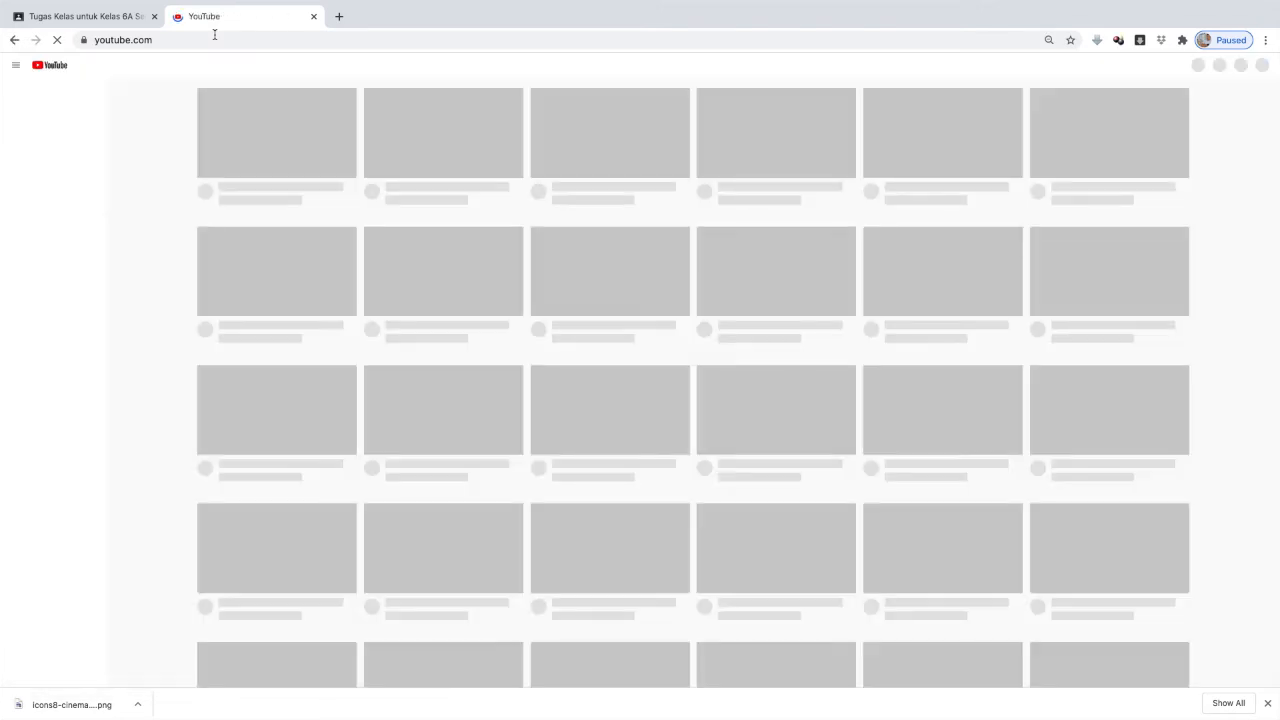
left_click(60, 15)
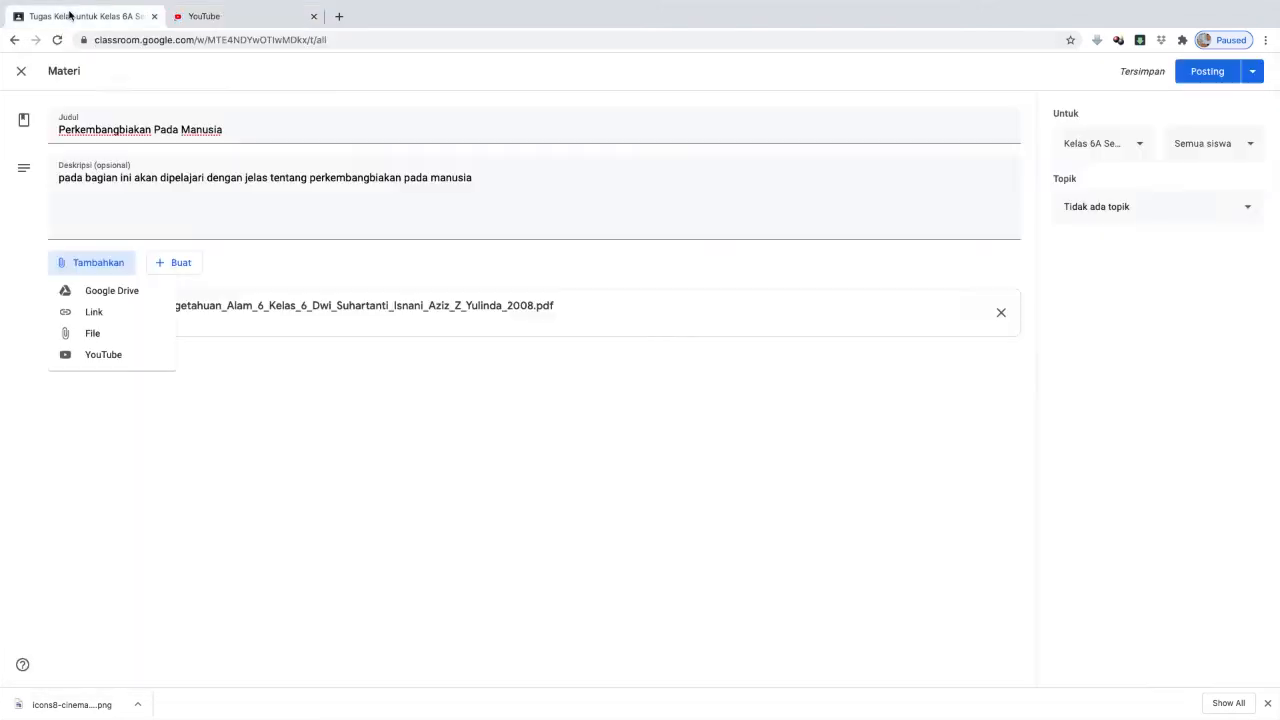
left_click(206, 16)
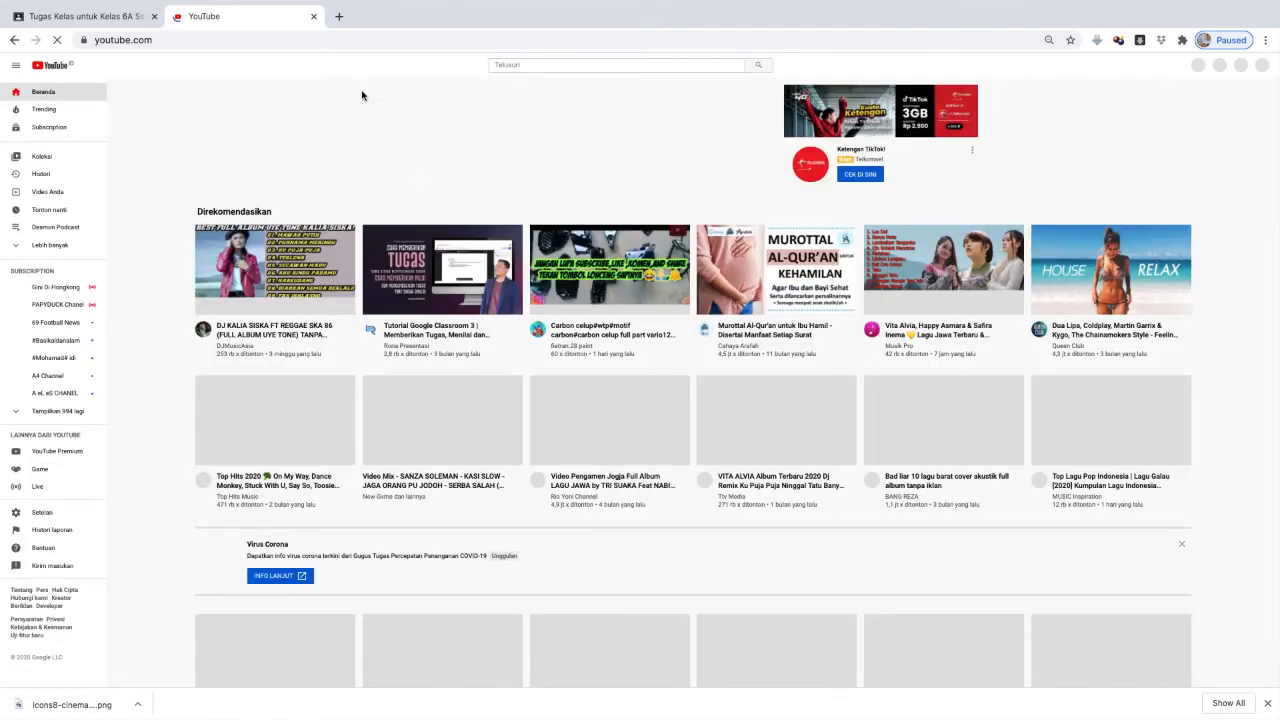
Step: Search YouTube for "perkembangbiakan pada manusia"
left_click(556, 63)
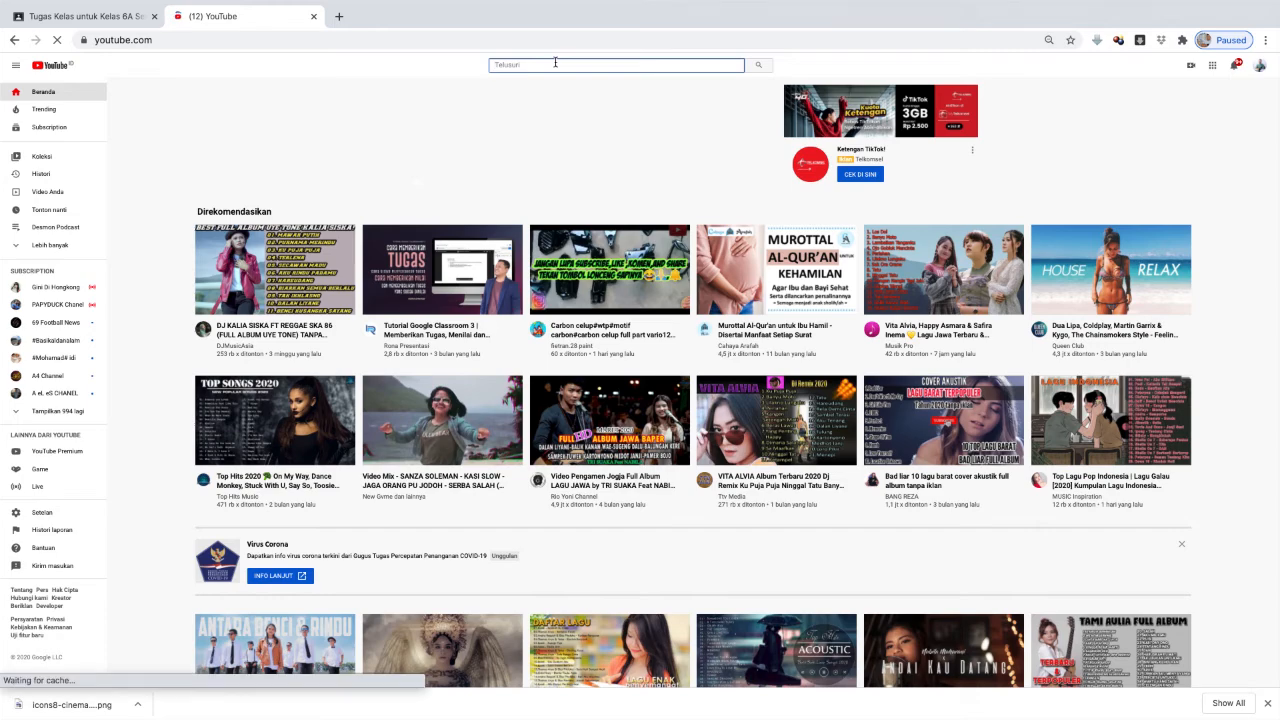
type("pekrm")
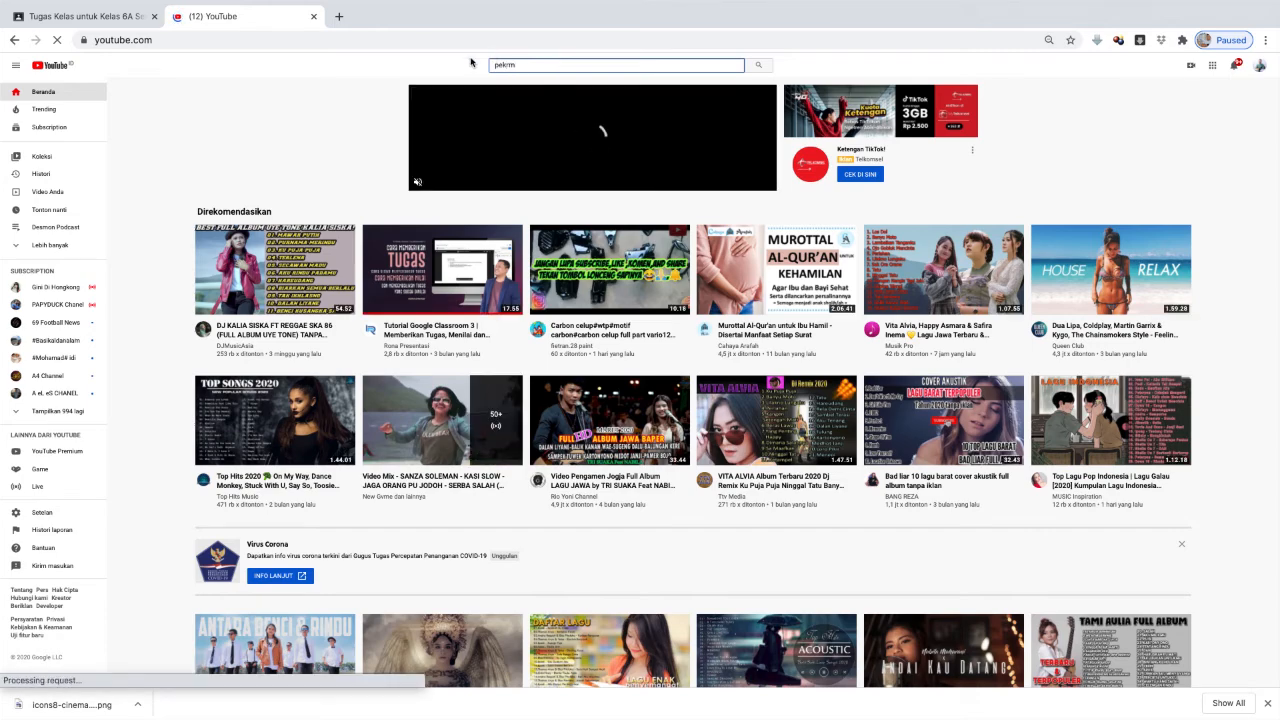
scroll(471, 61, "up", 5)
left_click(366, 80)
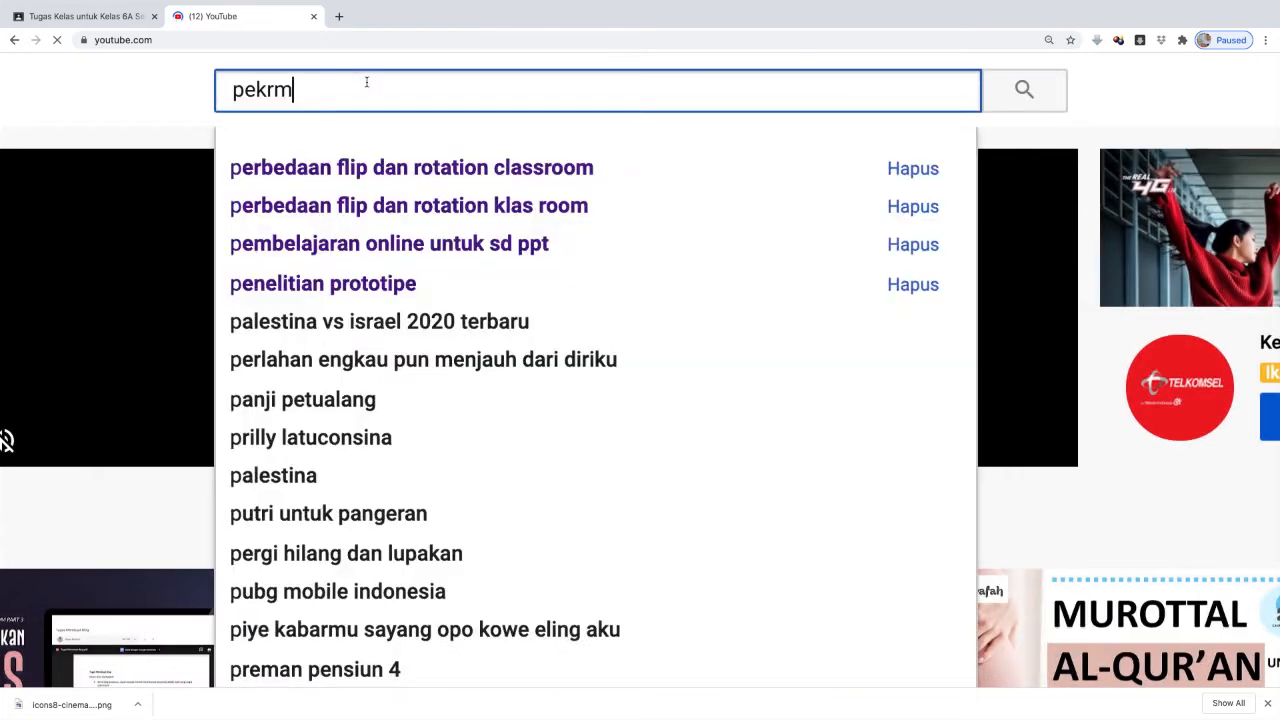
left_click_drag(360, 80, 213, 78)
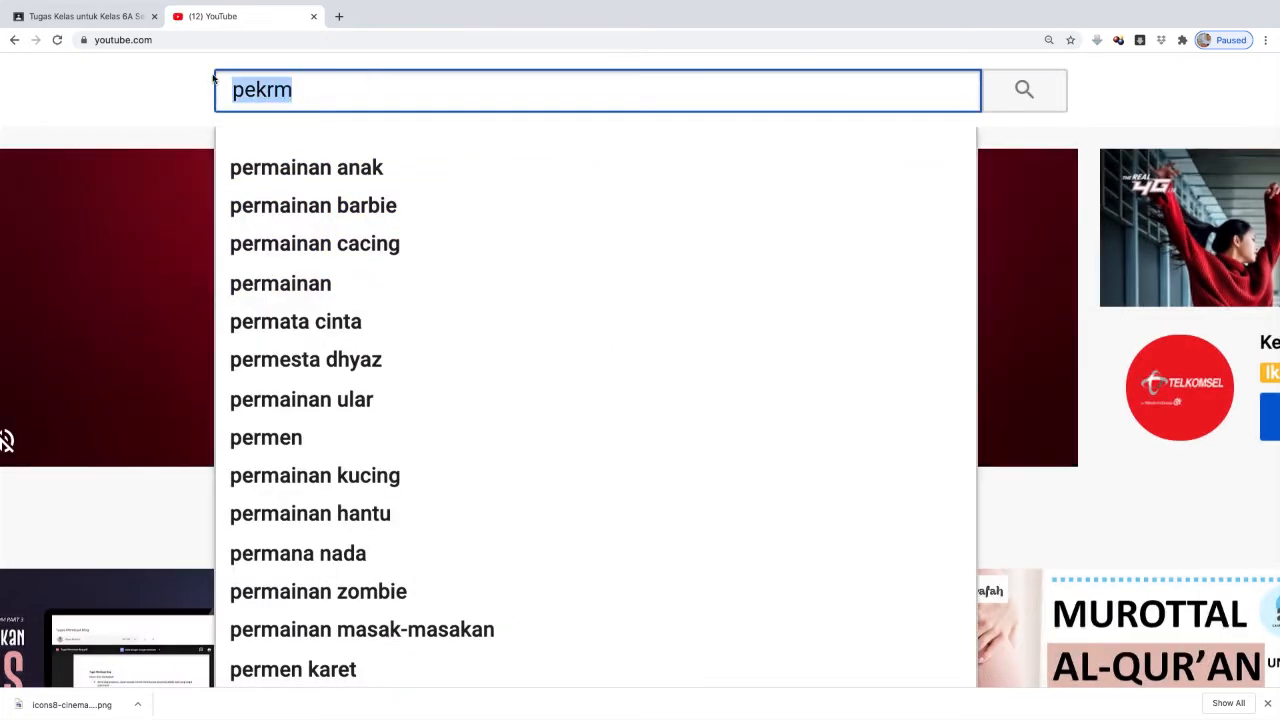
type("perkem")
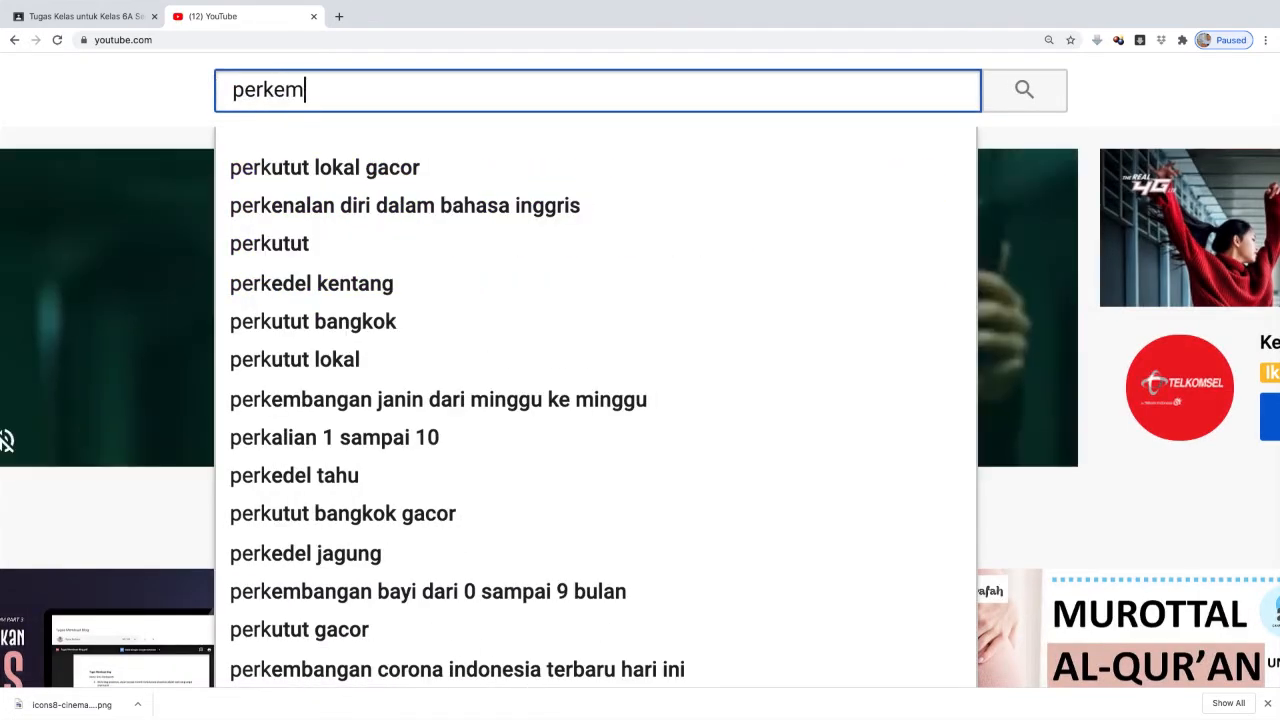
type("bang")
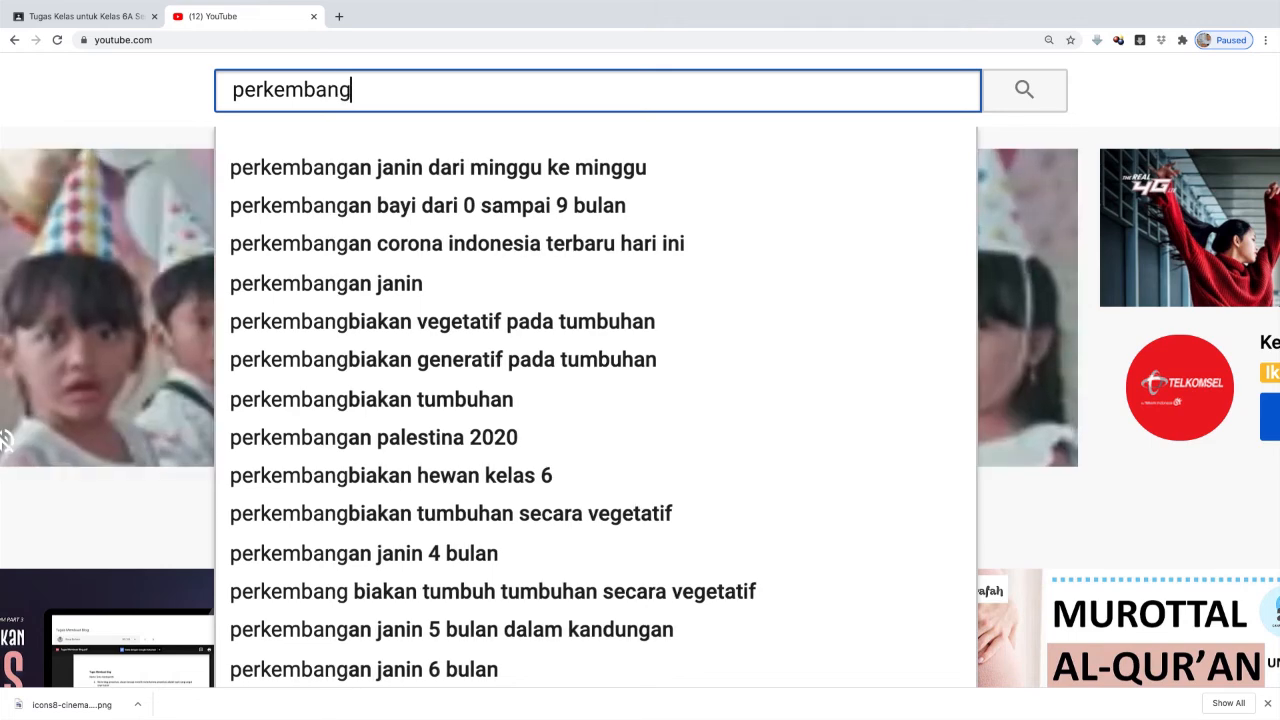
type("biakan mahl")
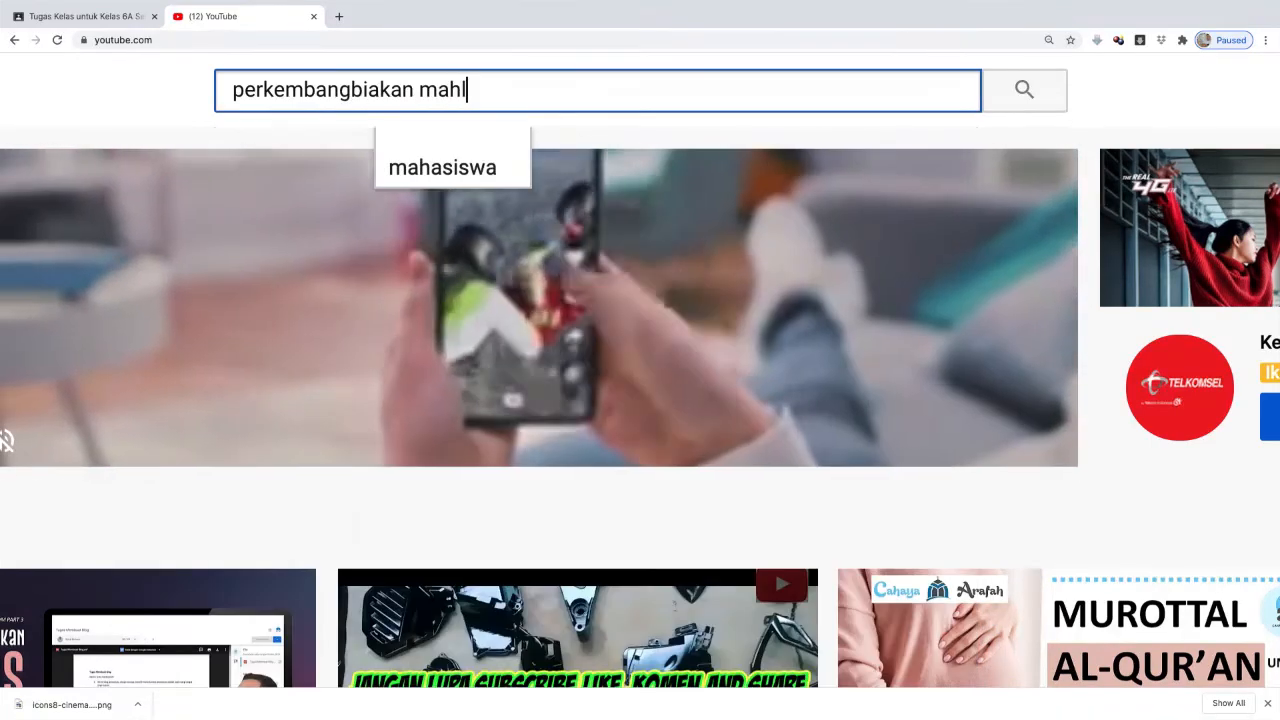
key("BackSpace")
key("BackSpace")
key("BackSpace")
key("BackSpace")
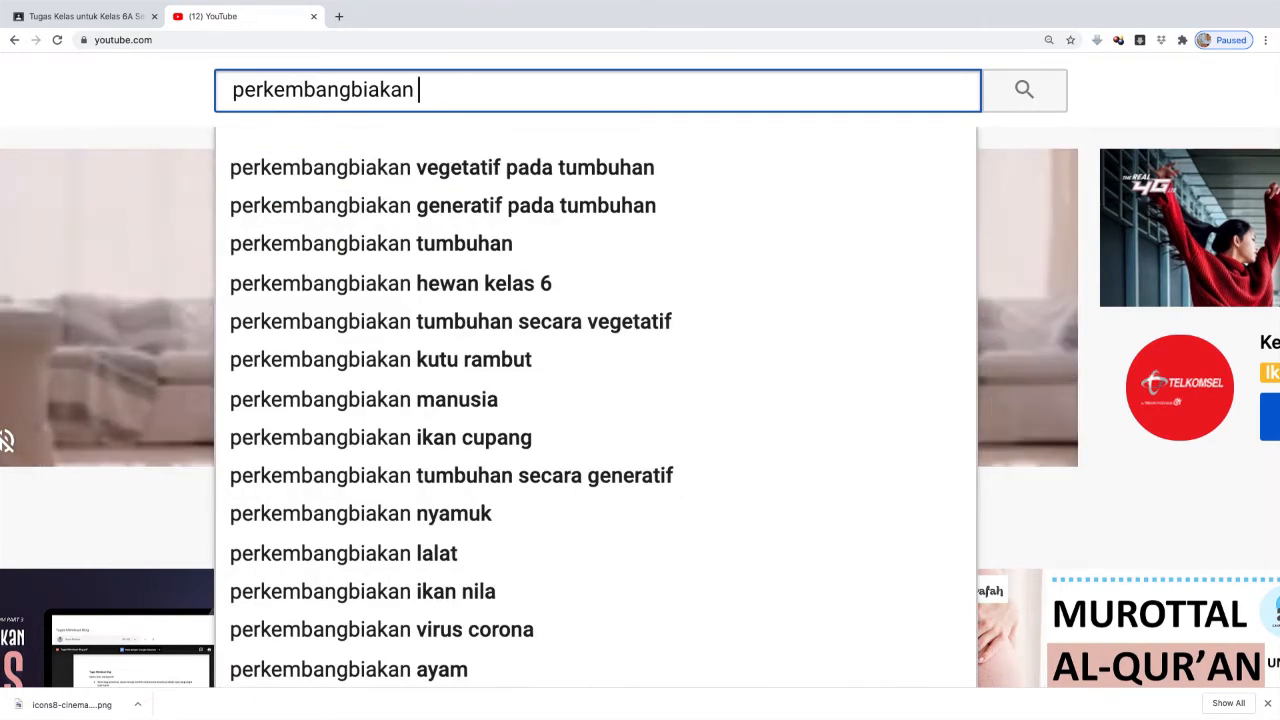
type("pada manusia")
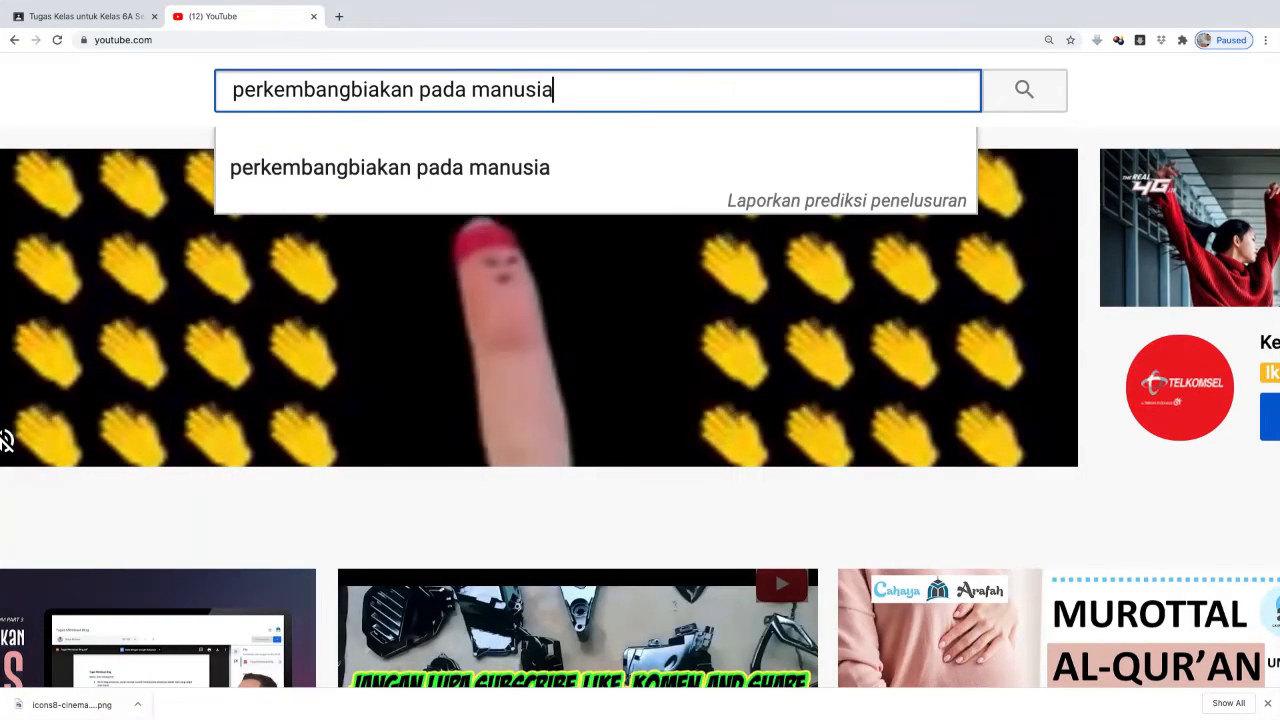
key("Return")
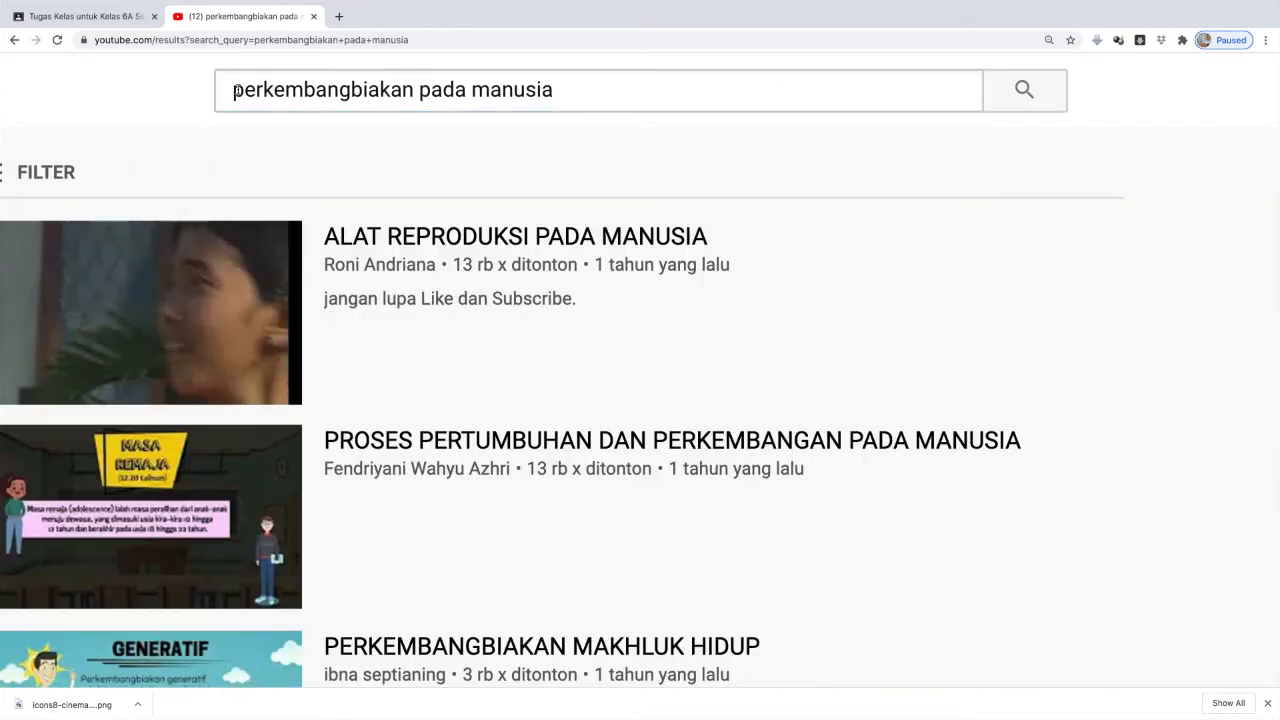
Step: Open the video "PROSES PERTUMBUHAN DAN PERKEMBANGAN PADA MANUSIA" from the search results and pause its playback
key("ctrl+minus")
key("ctrl+minus")
key("ctrl+minus")
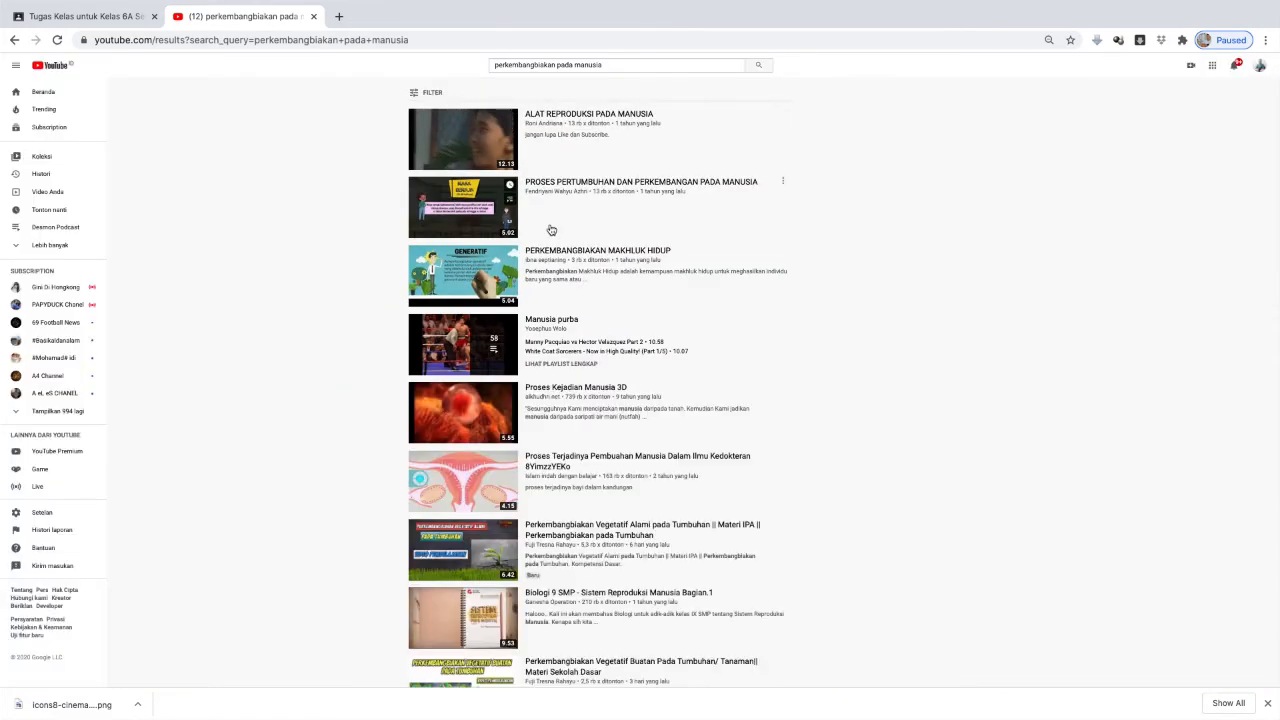
scroll(607, 224, "up", 5)
scroll(378, 273, "left", 2)
scroll(374, 281, "down", 1)
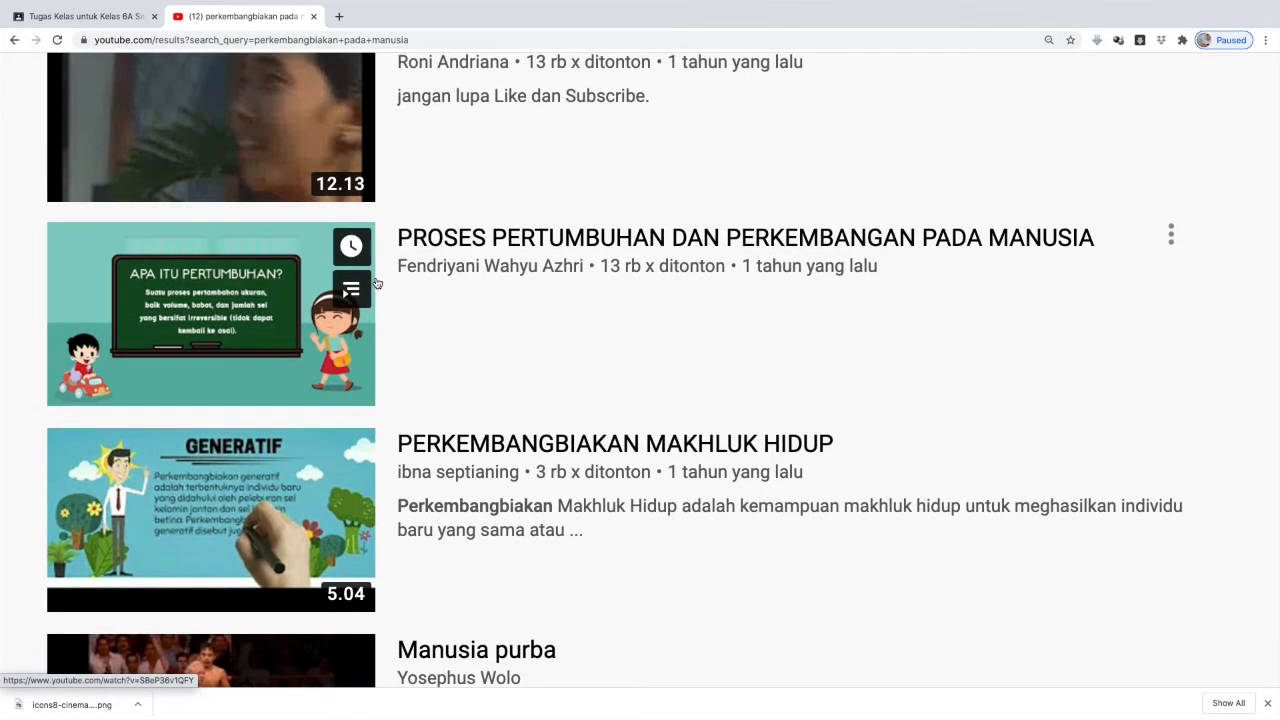
left_click(467, 247)
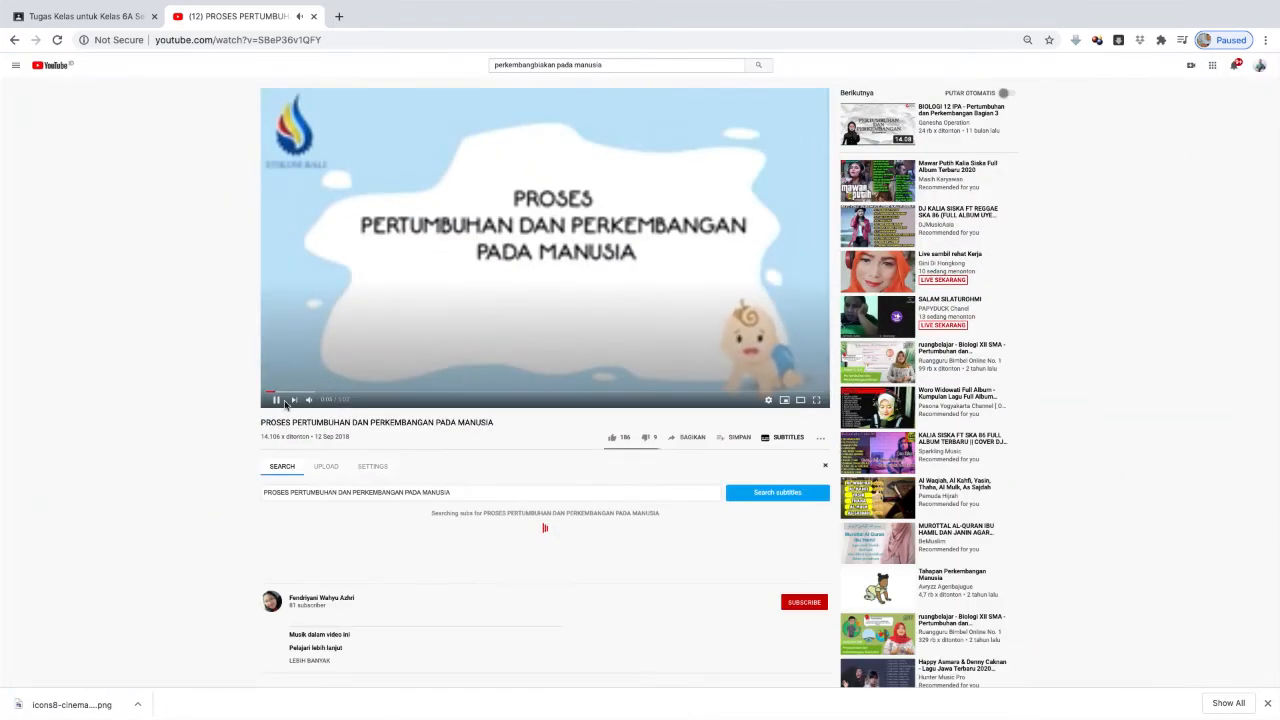
left_click(350, 101)
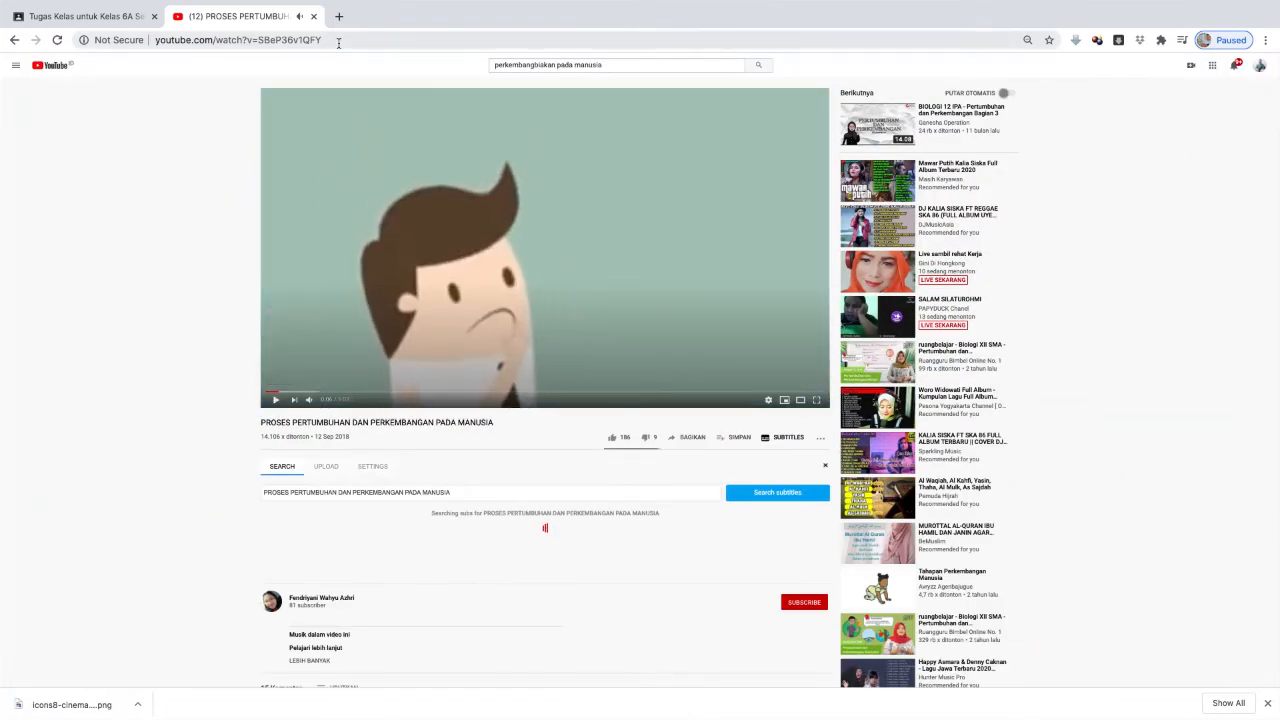
Step: Copy the full web address of the paused YouTube video
left_click(281, 40)
right_click(281, 40)
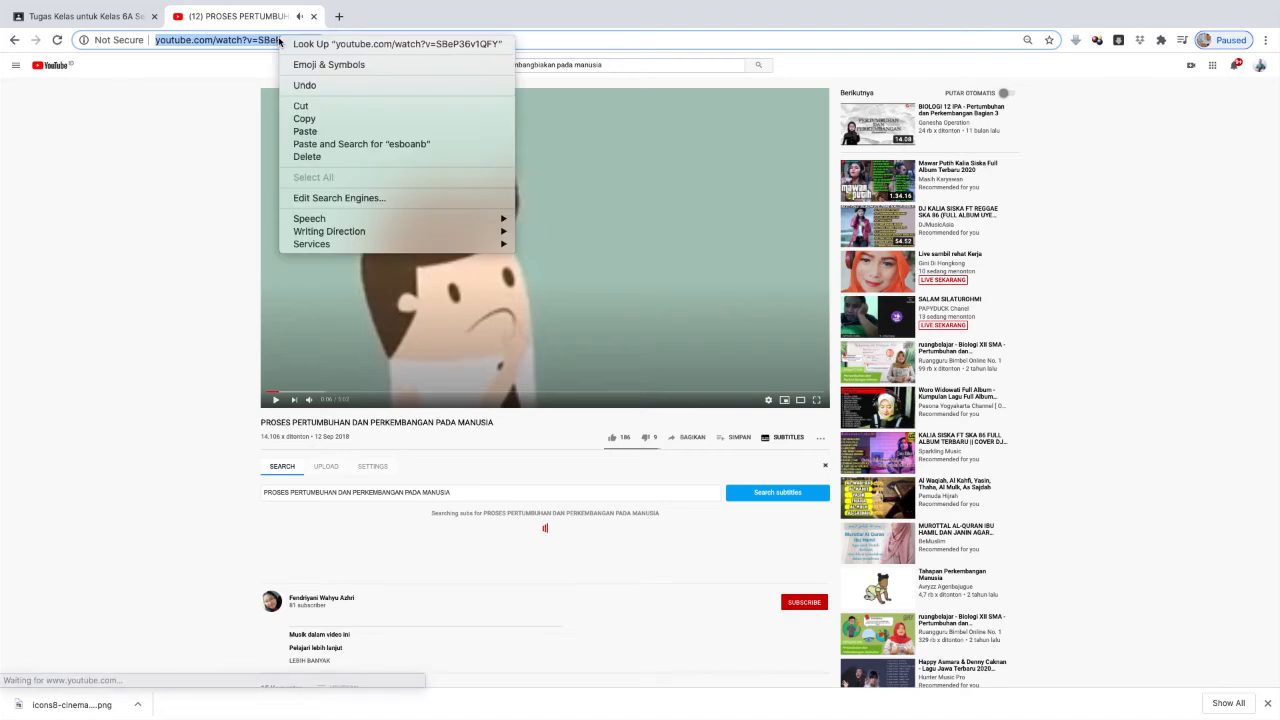
left_click(322, 118)
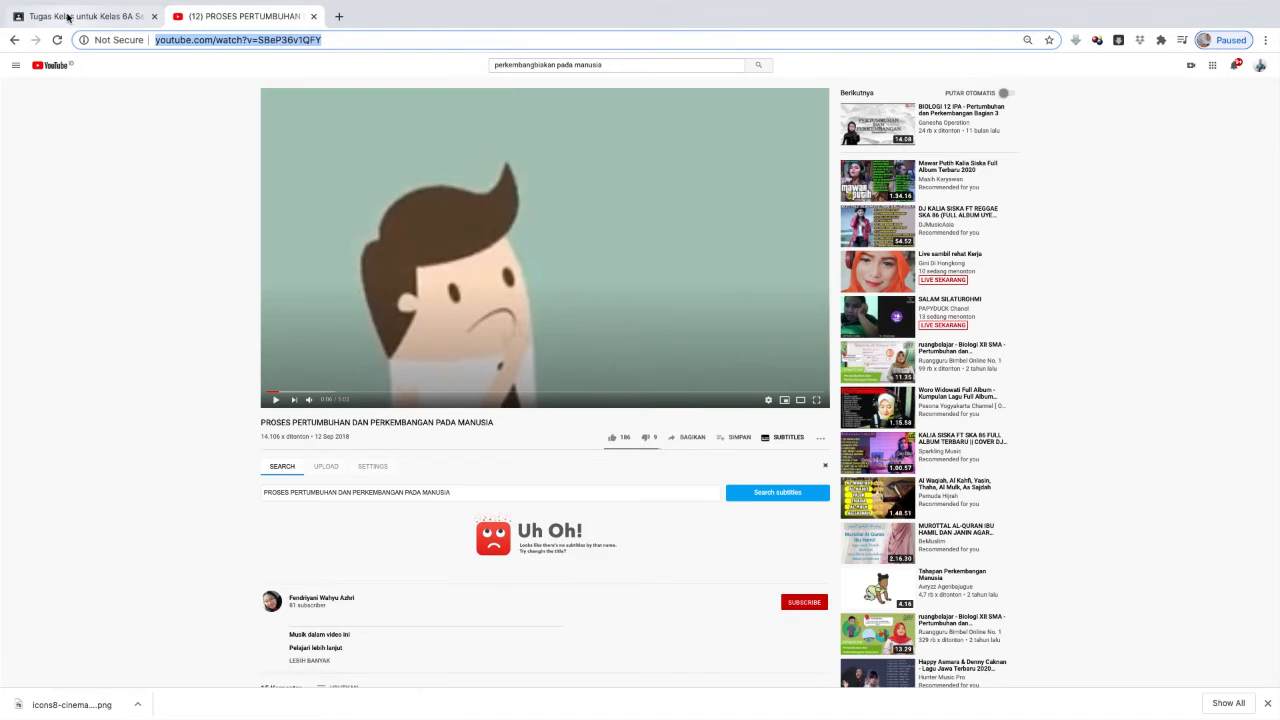
Step: Return to the Classroom material draft and attach the YouTube video found with the copied link
left_click(66, 17)
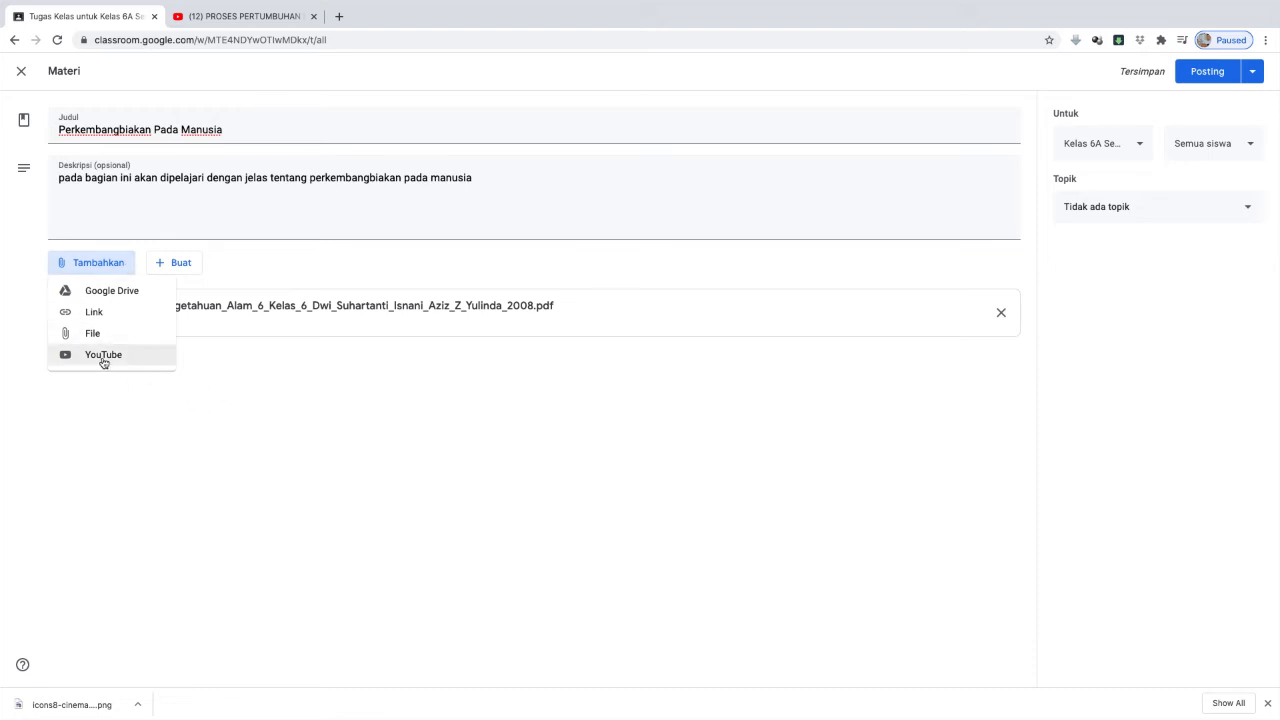
left_click(103, 357)
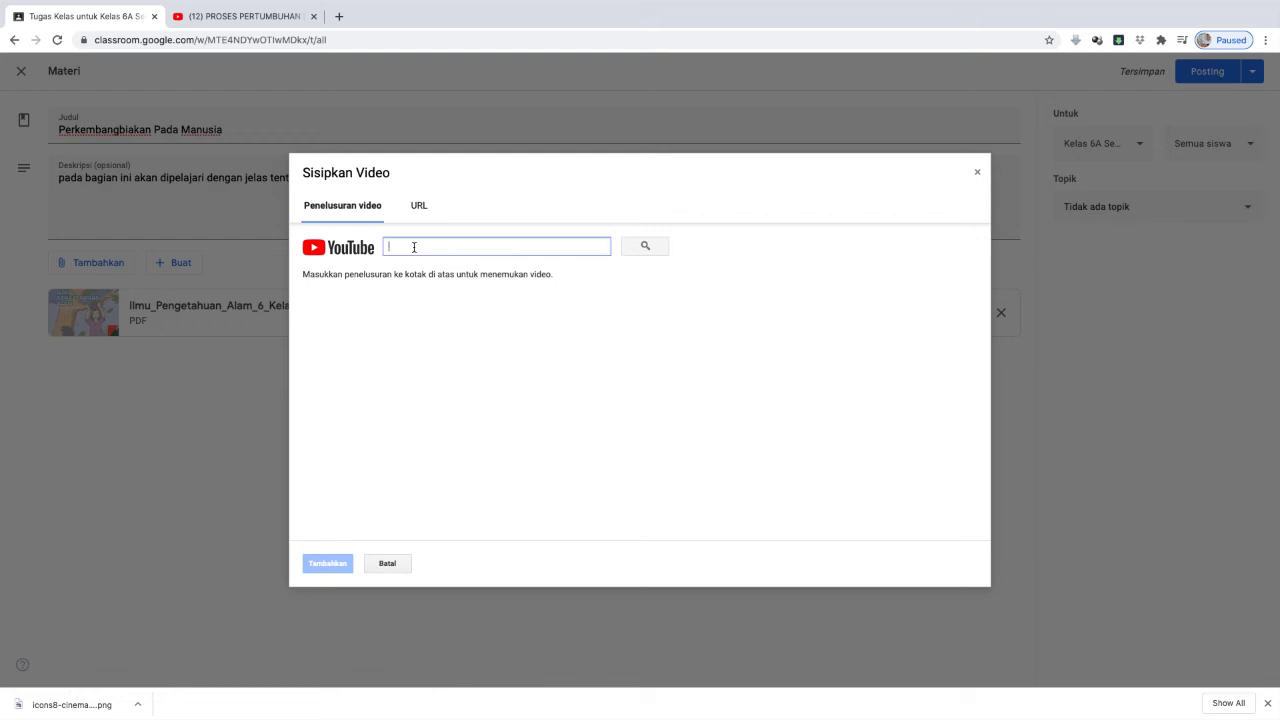
key("super+v")
left_click(647, 250)
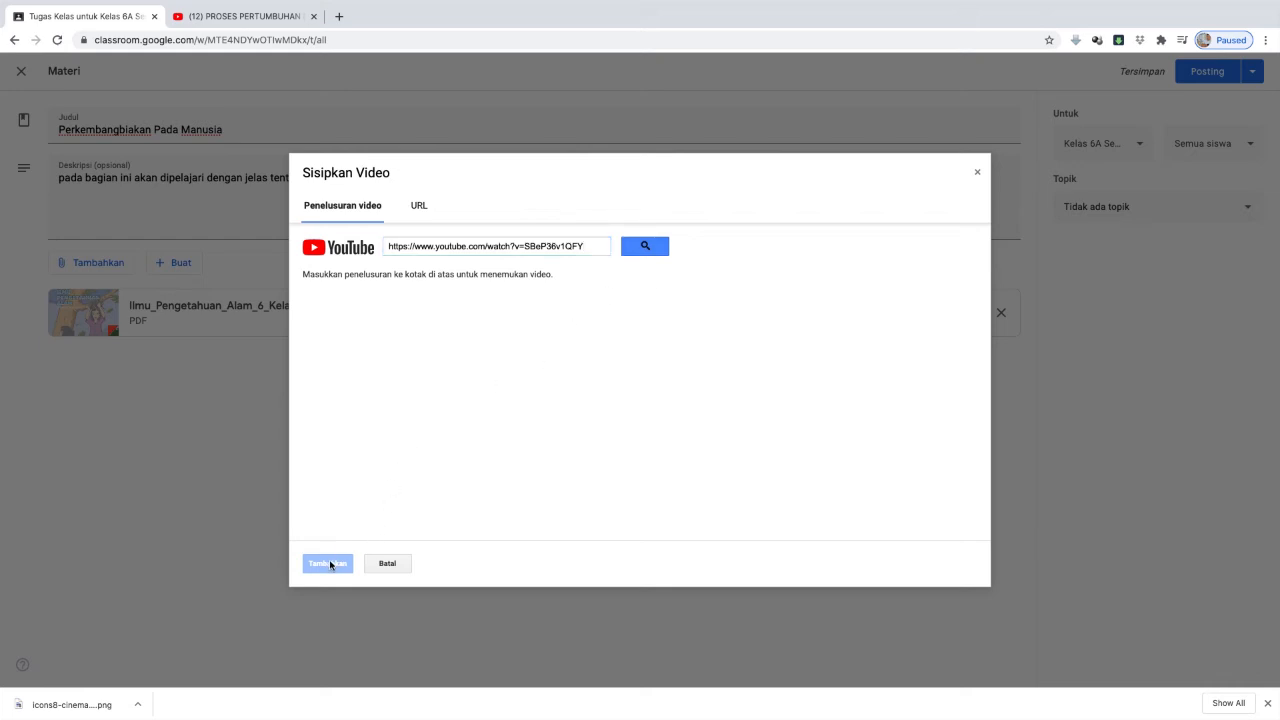
left_click(644, 248)
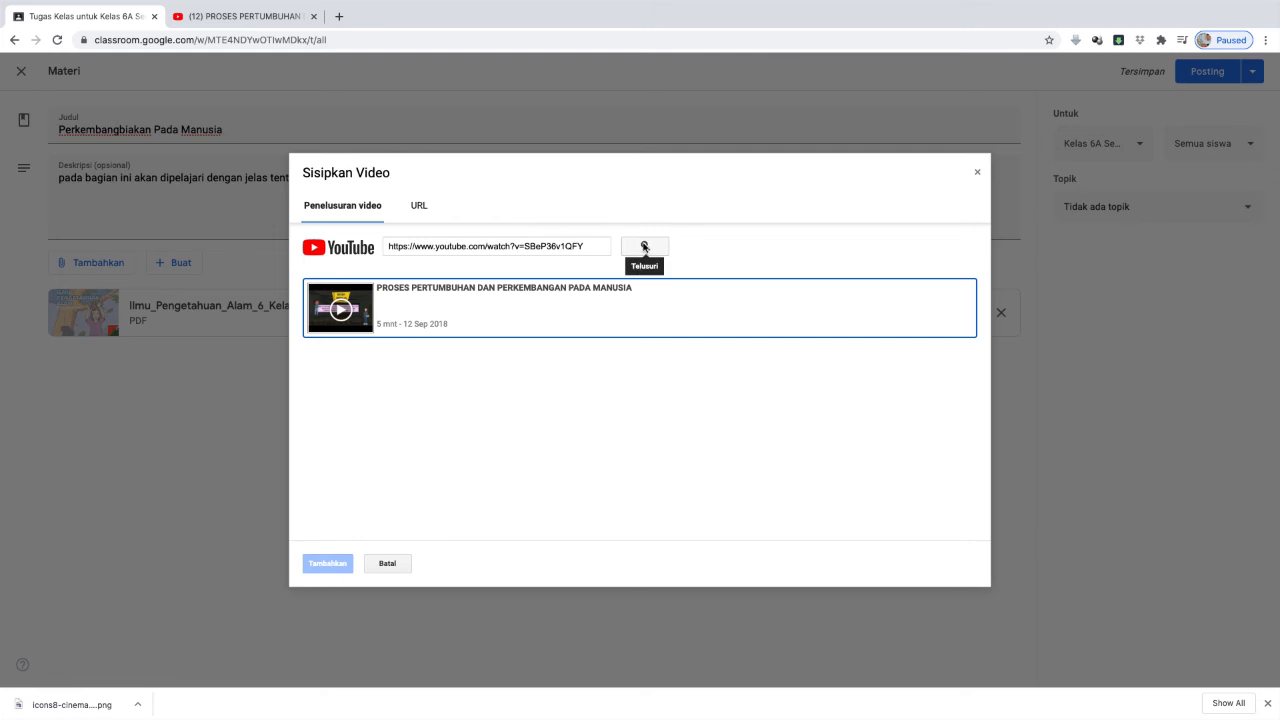
left_click(594, 312)
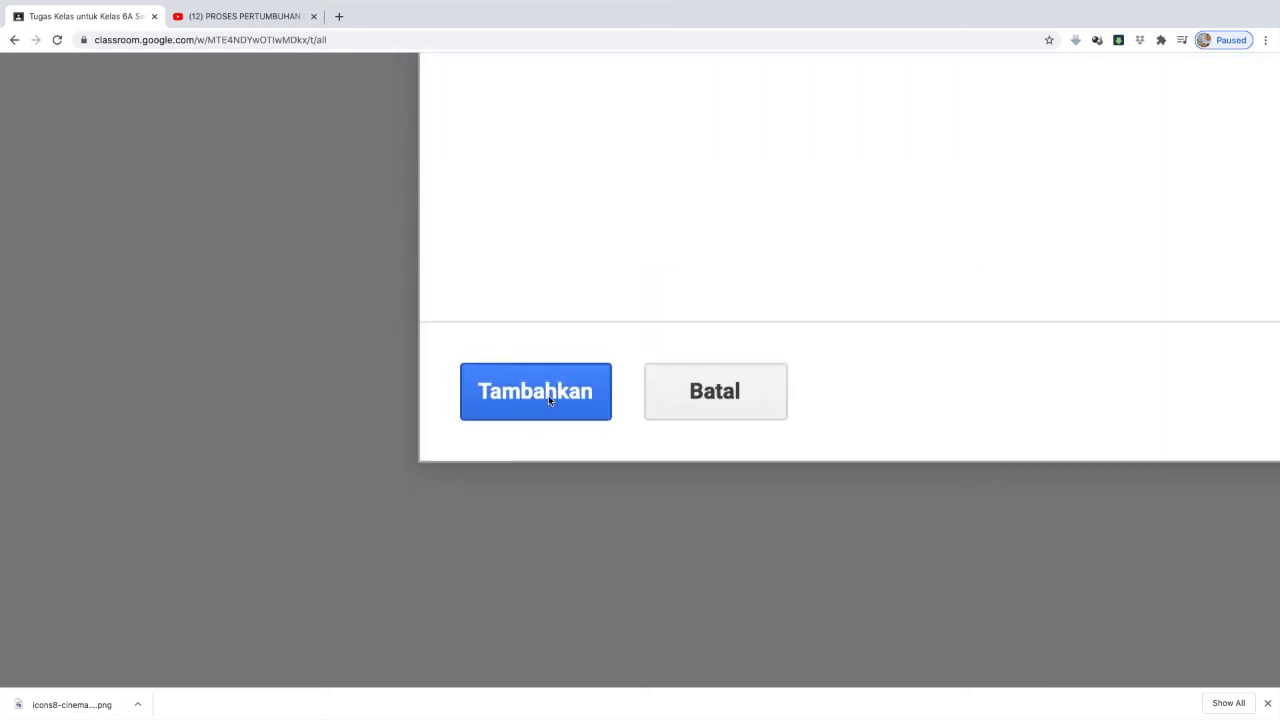
left_click(333, 571)
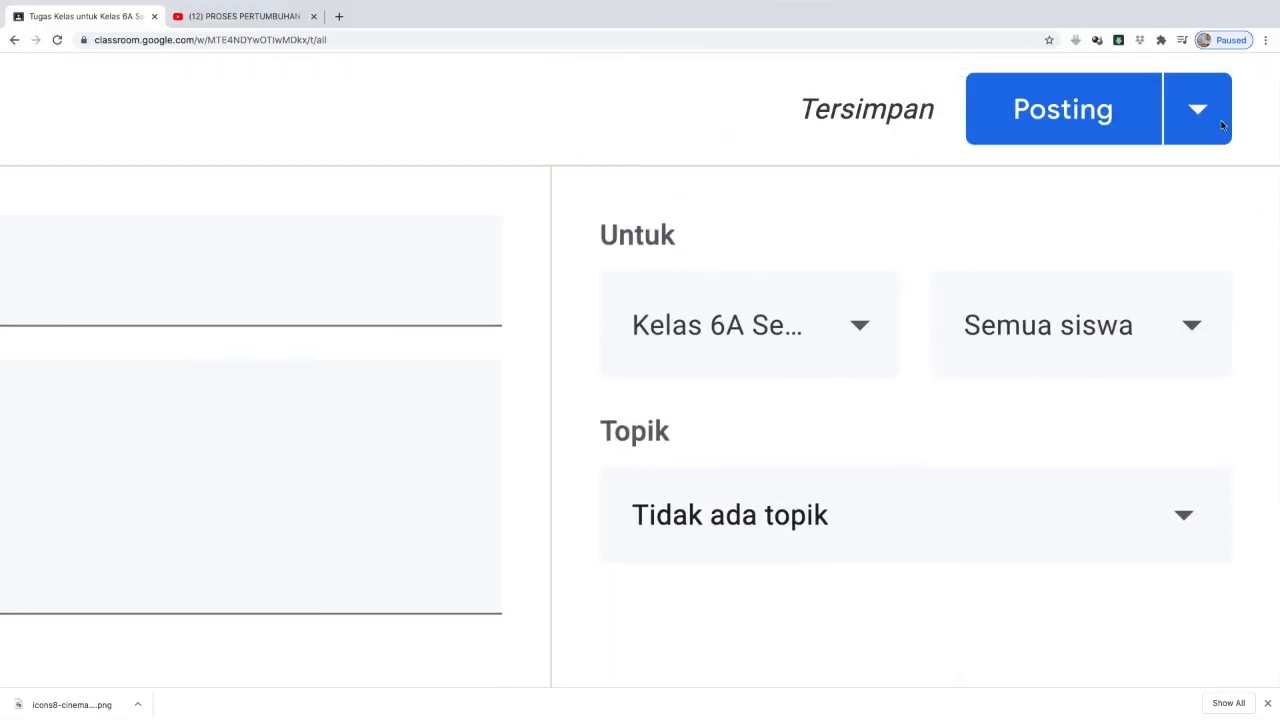
Step: Post the material "Perkembangbiakan Pada Manusia" to all students of Kelas 6A and confirm the posting
left_click(1079, 116)
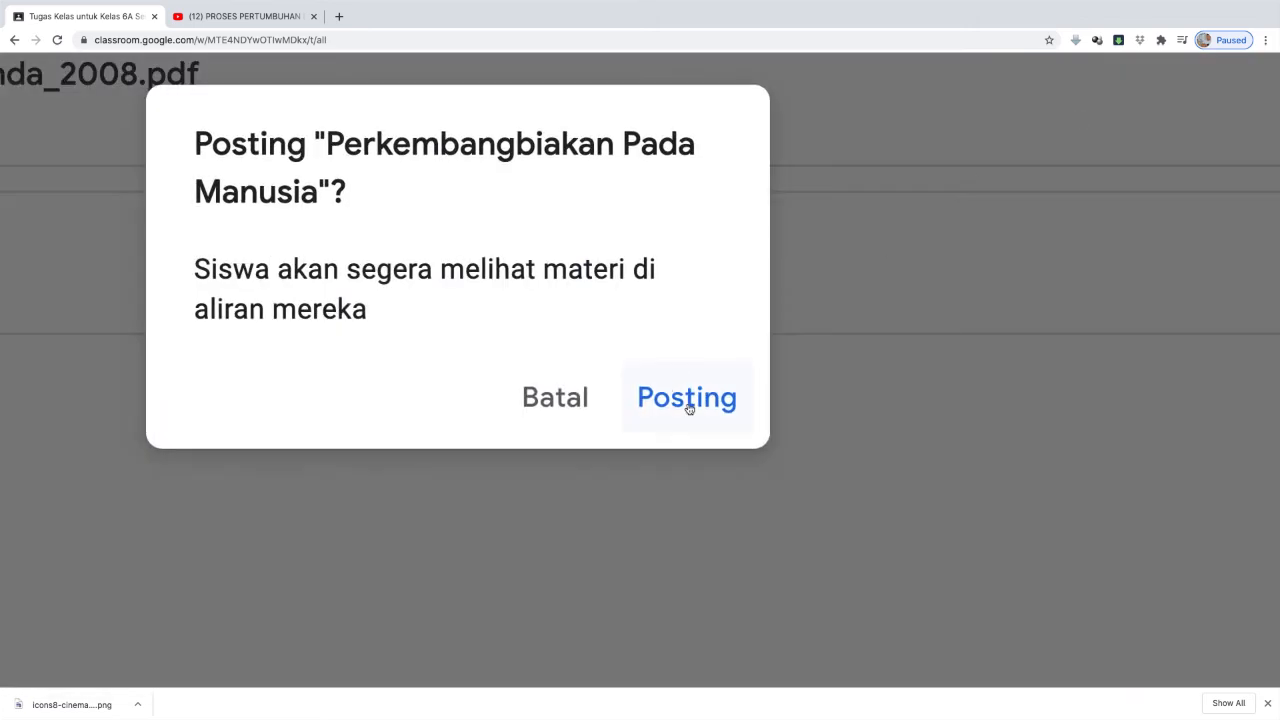
left_click(689, 408)
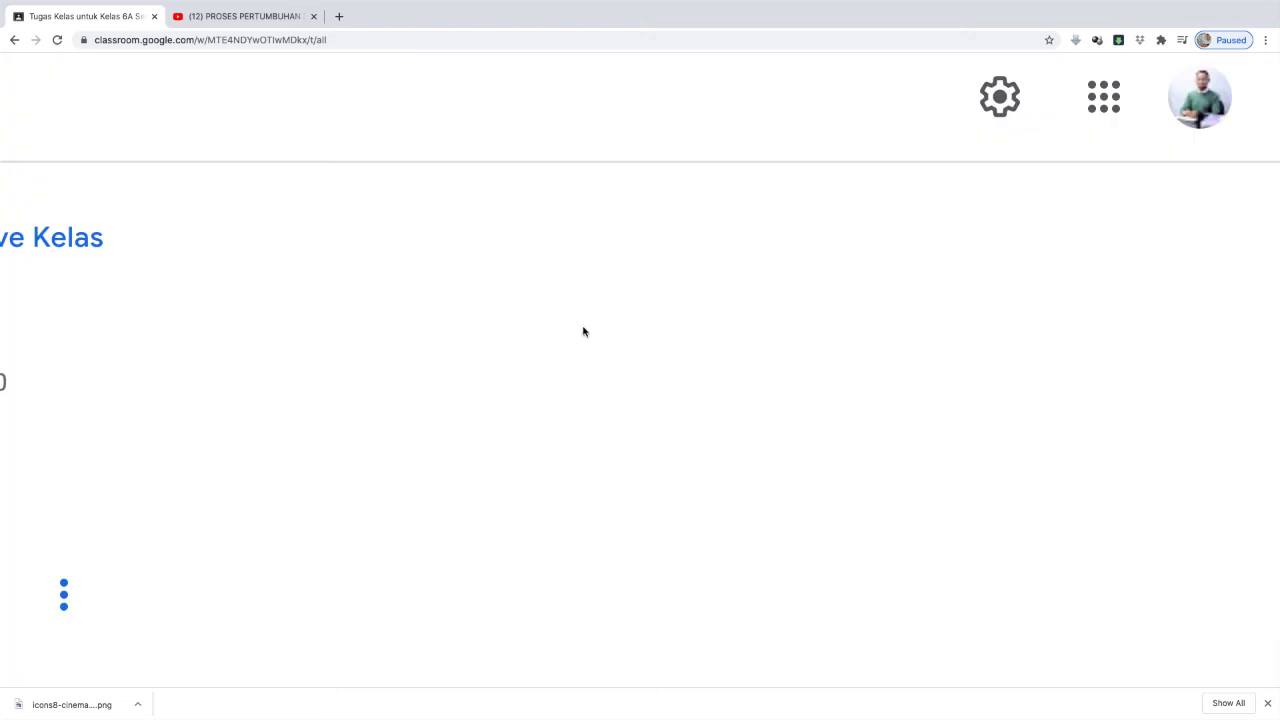
scroll(585, 332, "down", 5)
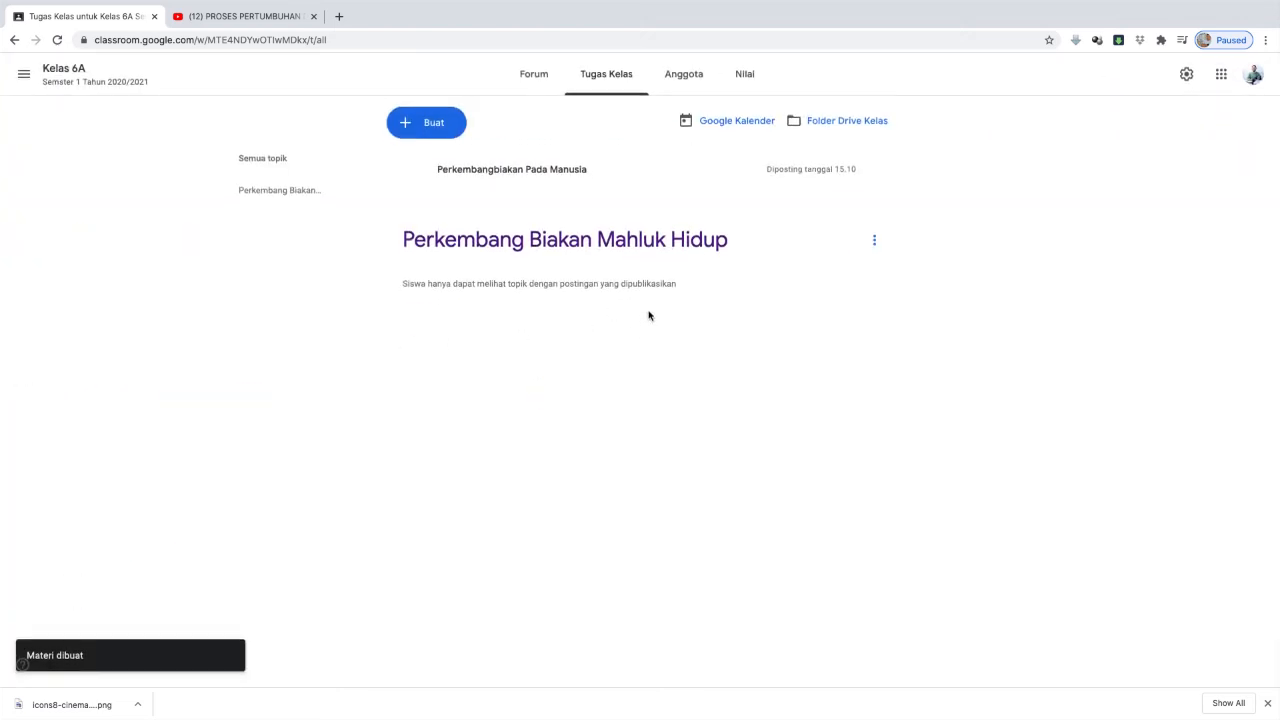
Step: Reload the class Forum, dismiss the announcement tip, and open the posted material to review its attachments
left_click(535, 83)
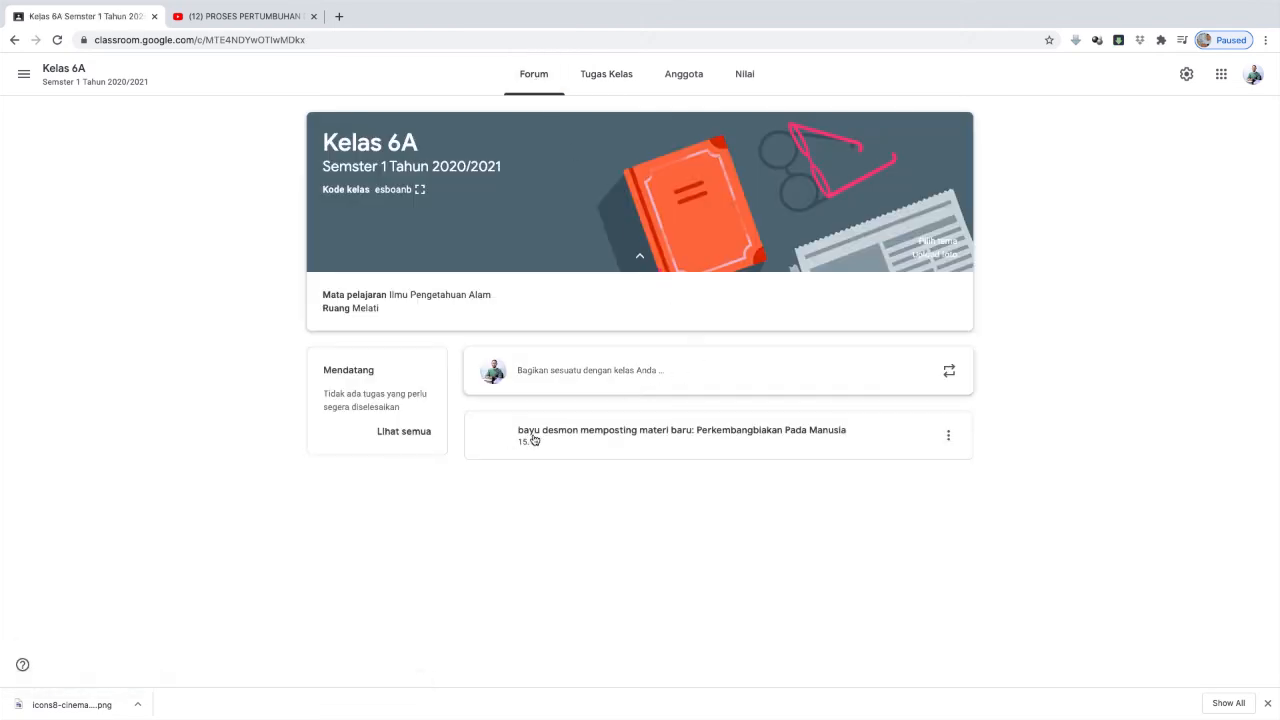
left_click(57, 40)
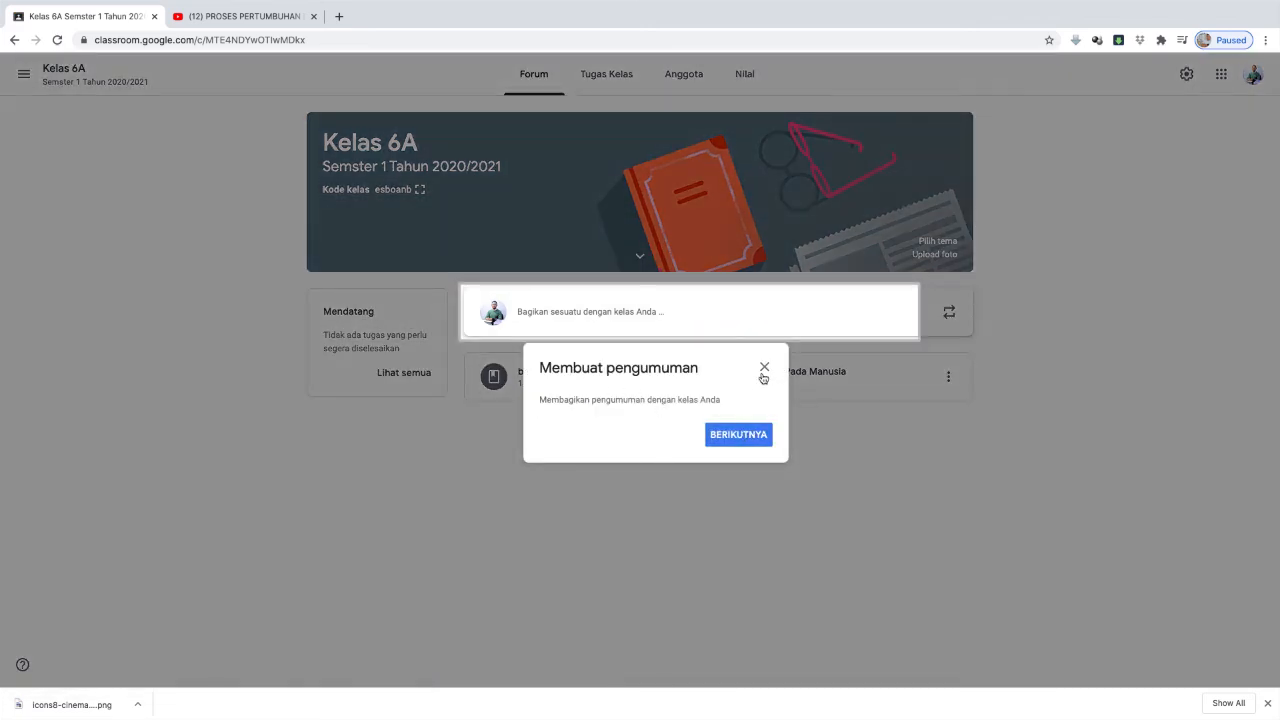
left_click(764, 370)
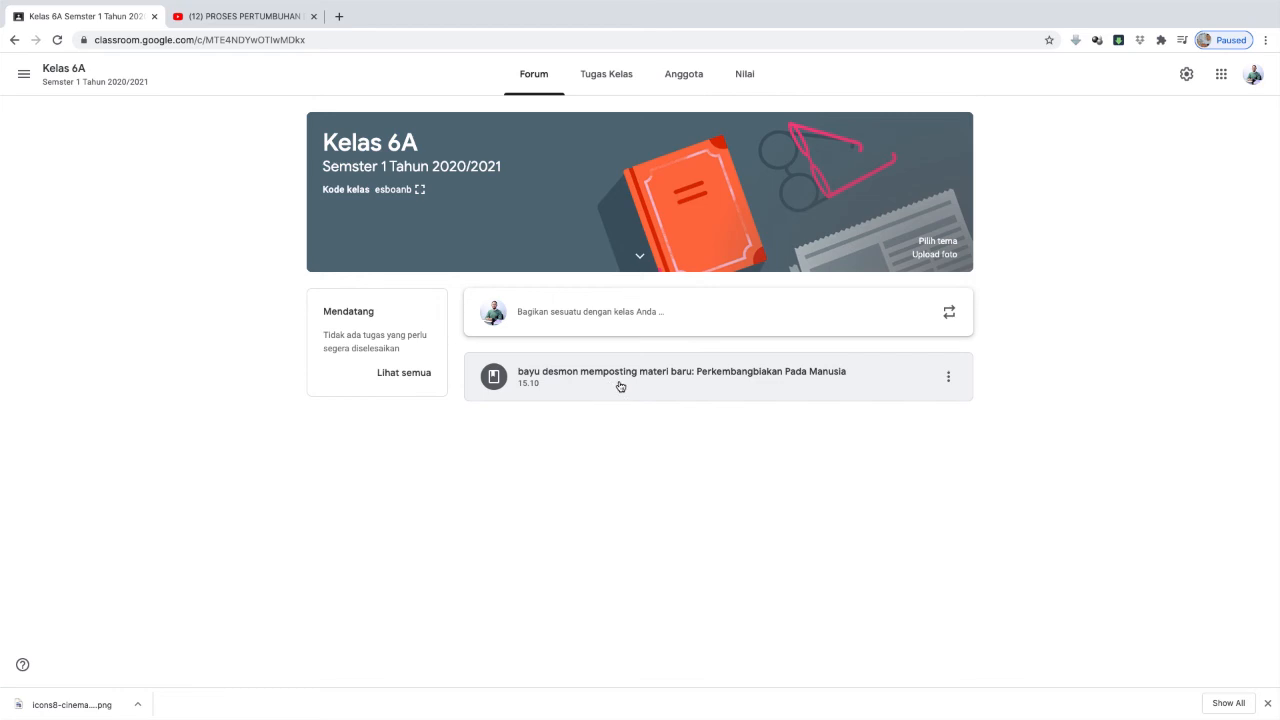
left_click(760, 383)
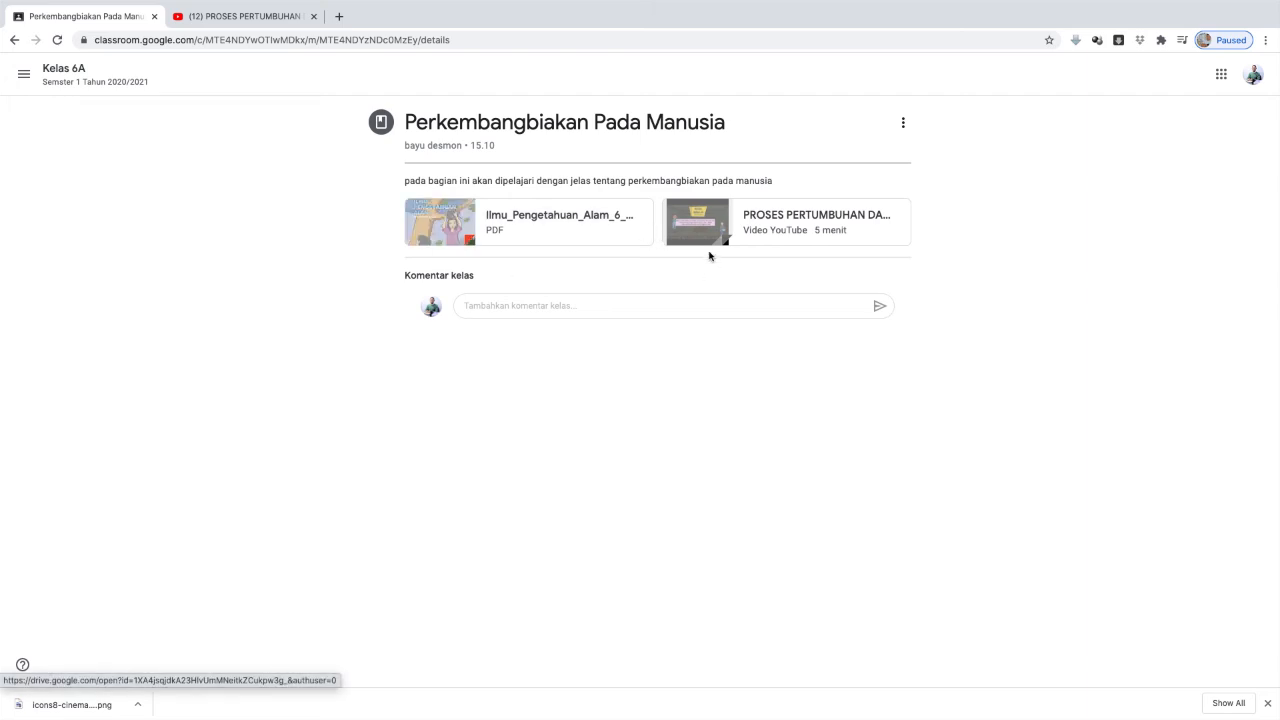
Step: Take the Chrome window out of full screen and switch to the Safari window showing Kelas 6A, making it full screen
mouse_move(214, 3)
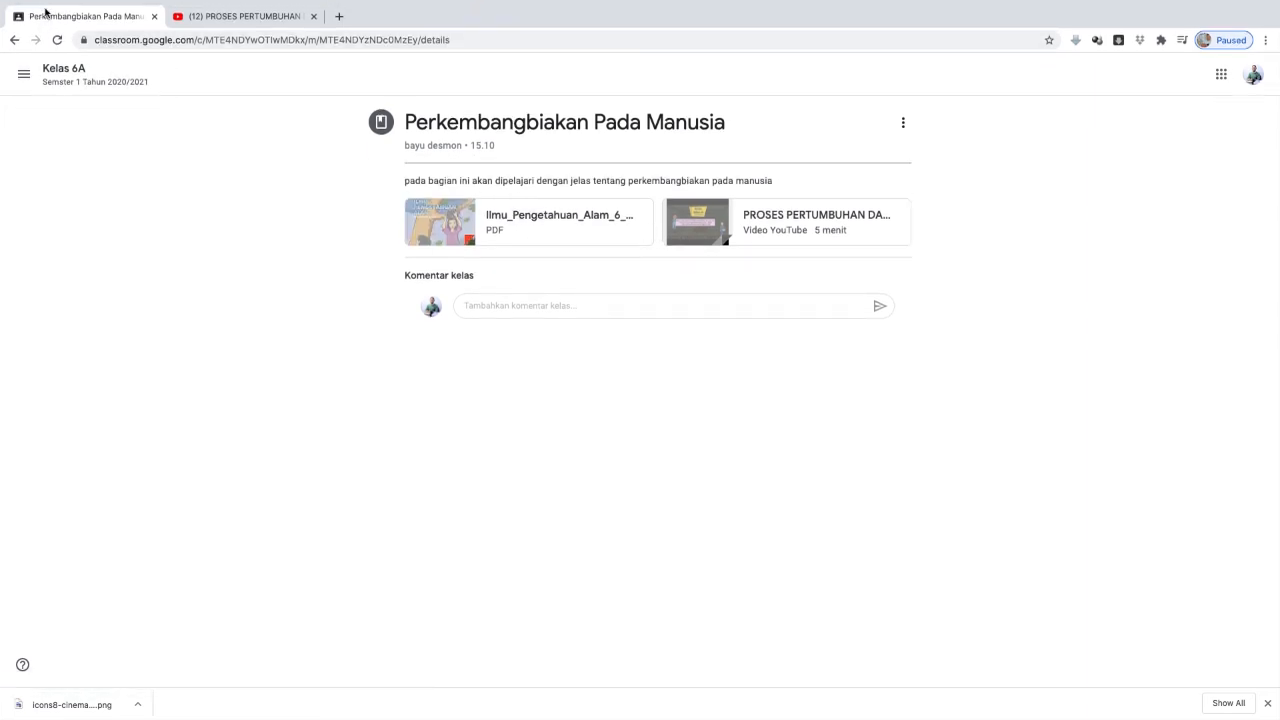
mouse_move(44, 3)
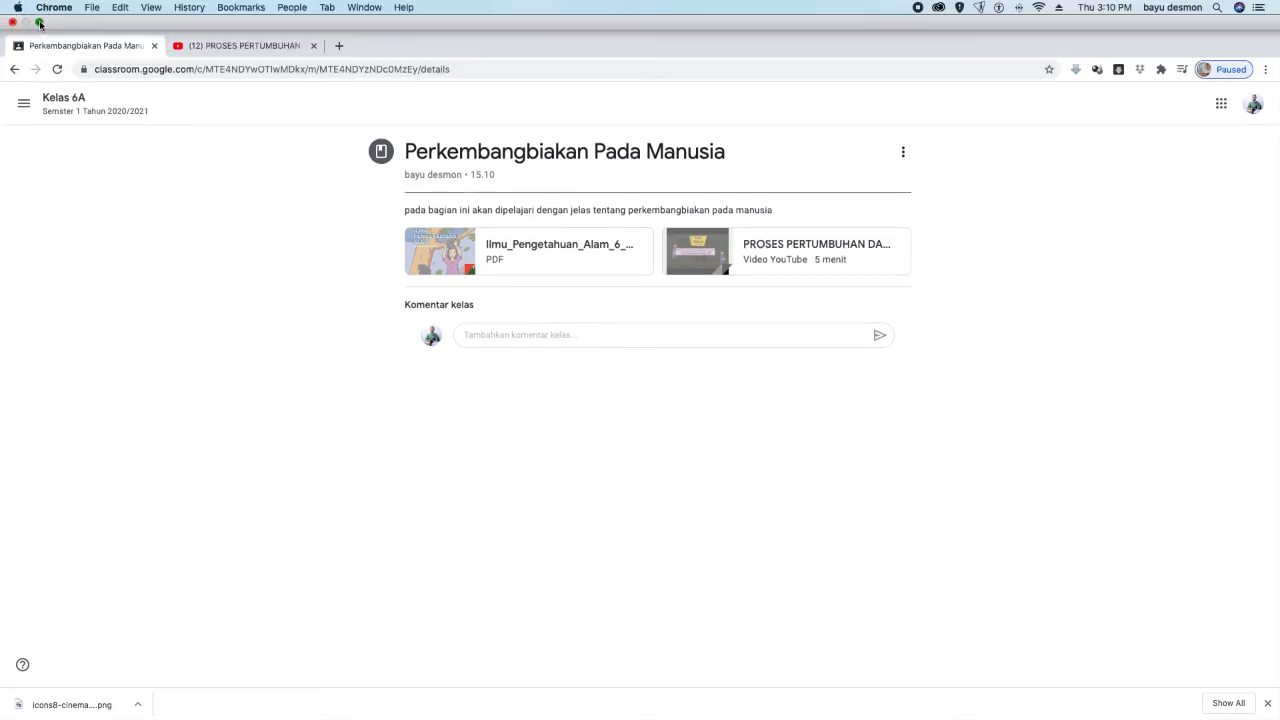
left_click(40, 23)
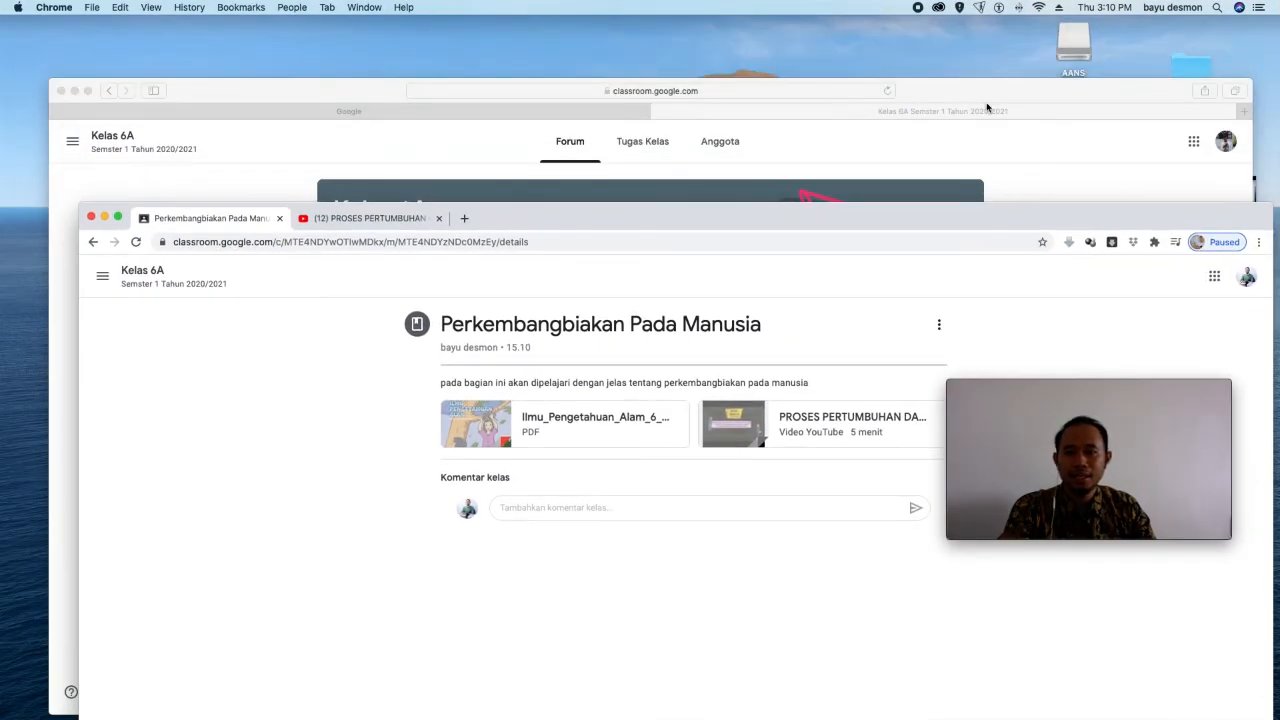
left_click(991, 97)
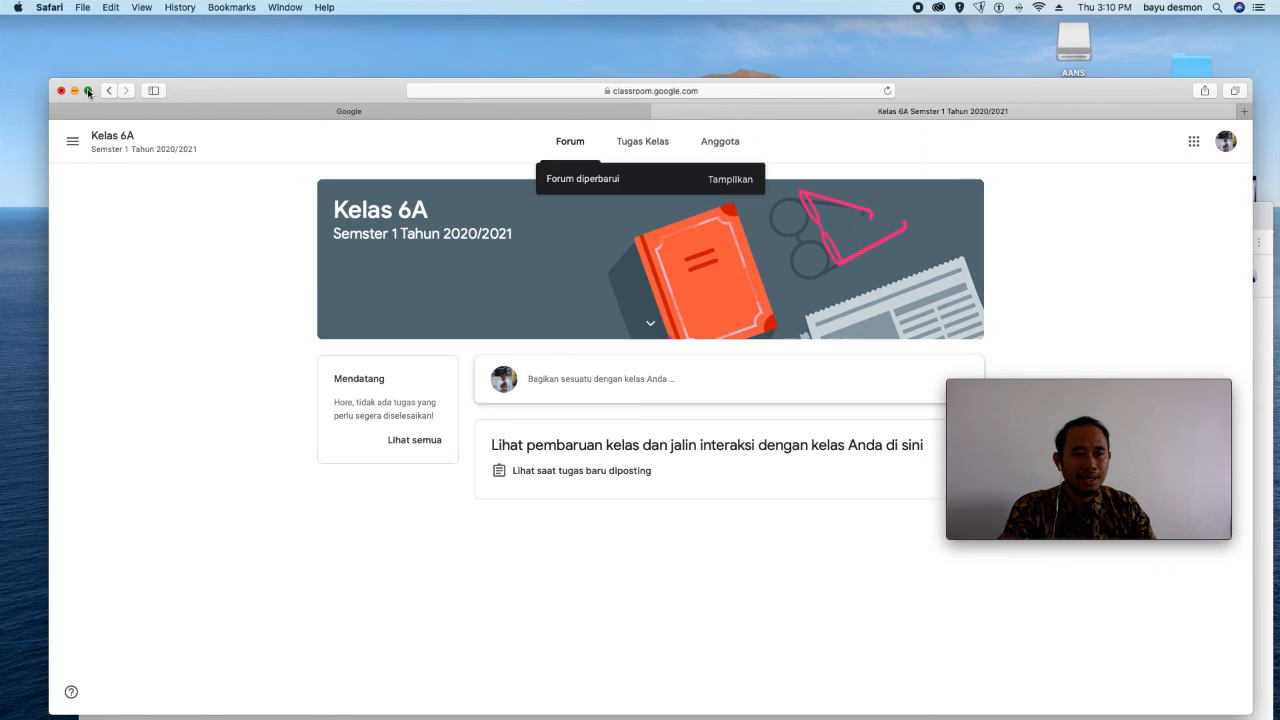
left_click(88, 91)
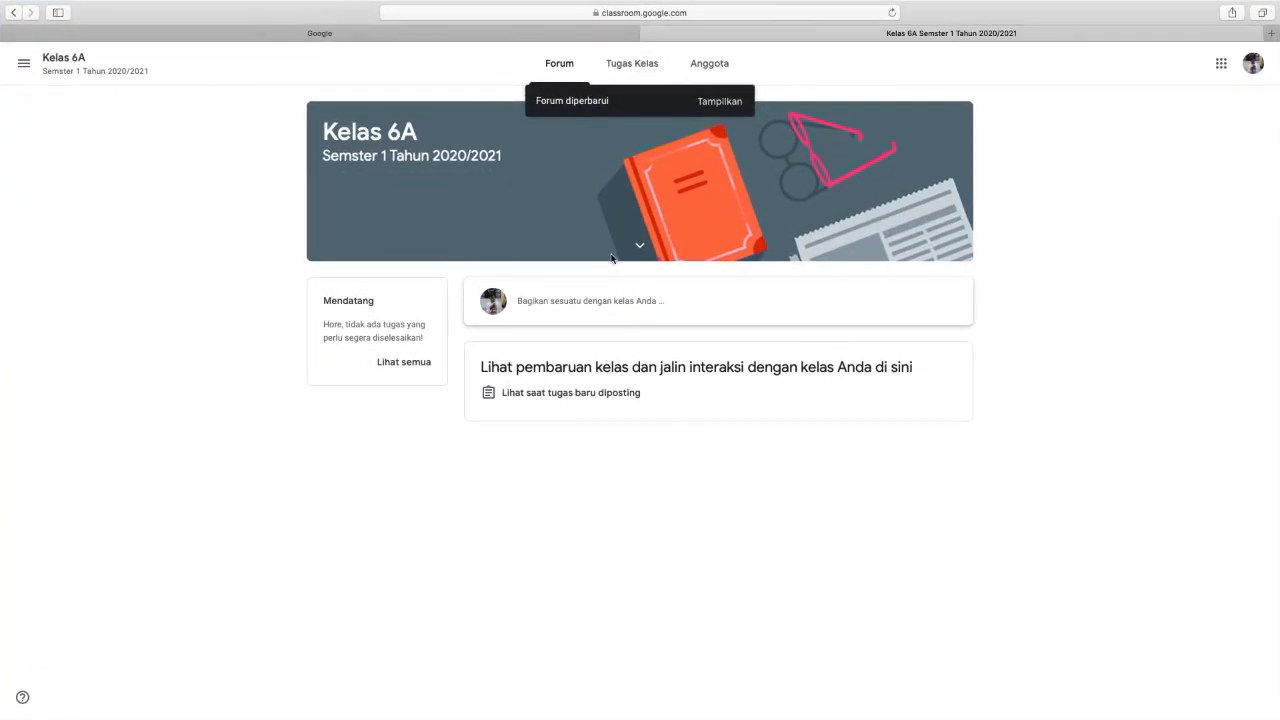
Step: Refresh the student's class Forum and open the posted material "Perkembangbiakan Pada Manusia" to check it
left_click(624, 74)
left_click(560, 66)
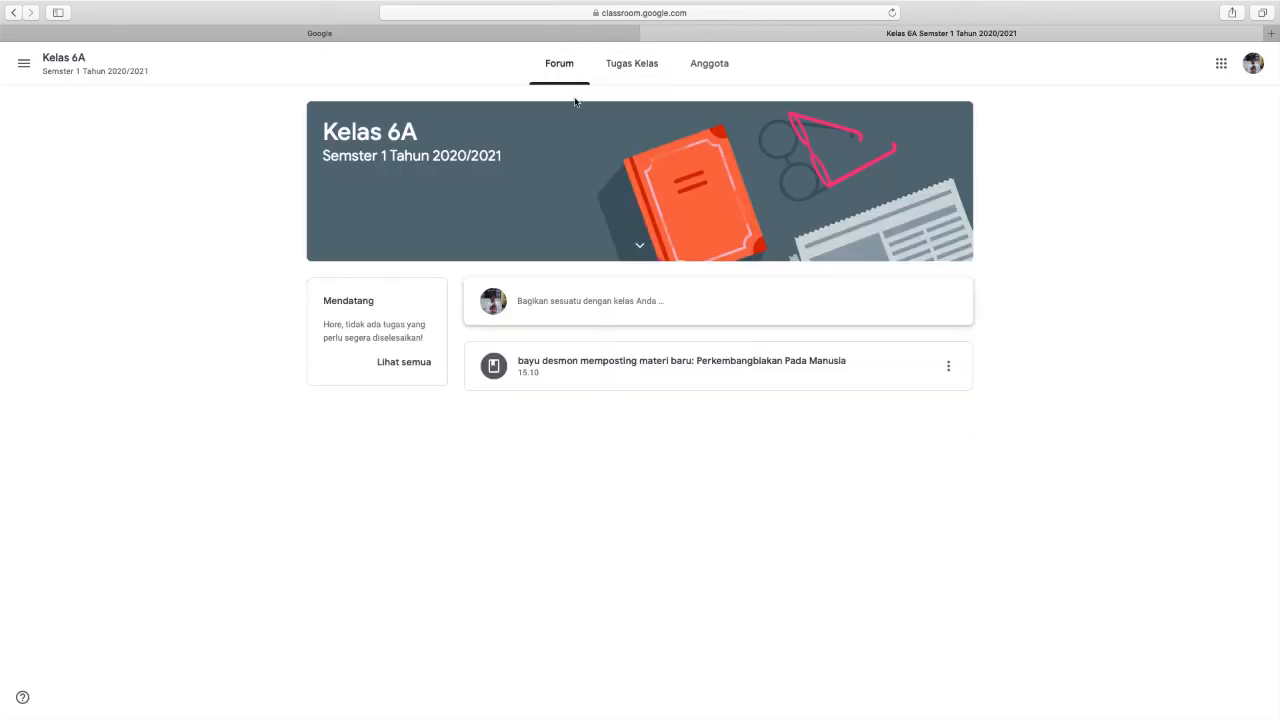
left_click(677, 372)
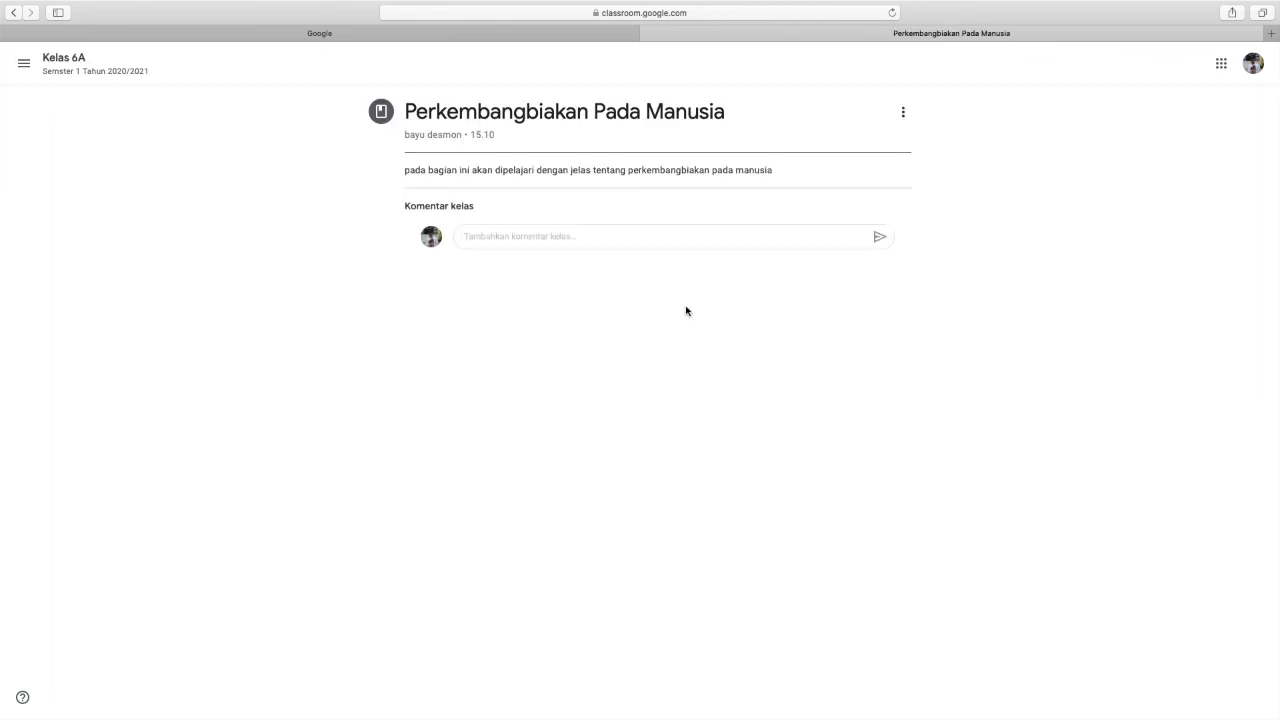